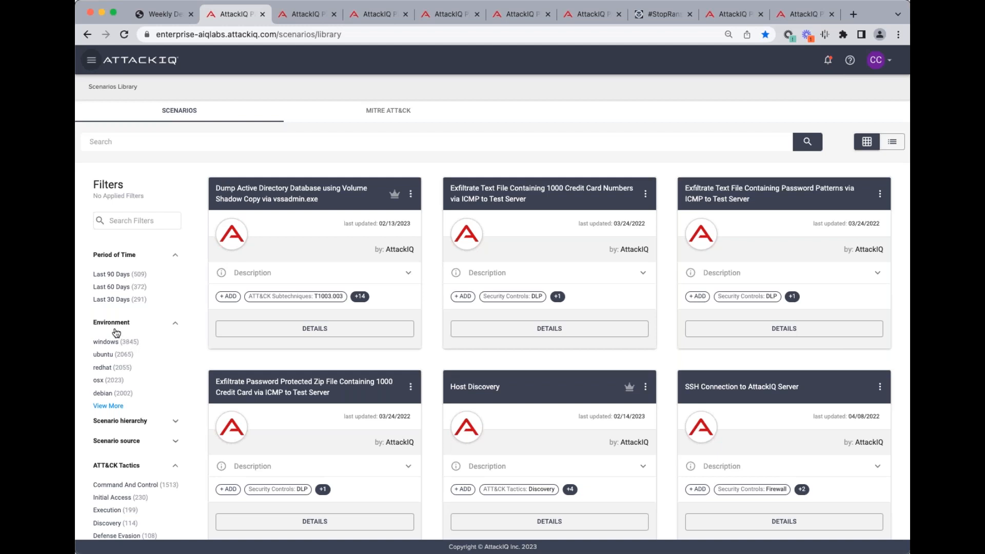
Expand the full list of Environment filters in the scenarios library and review the available platforms
{"action": "left_click", "coordinate": [109, 407]}
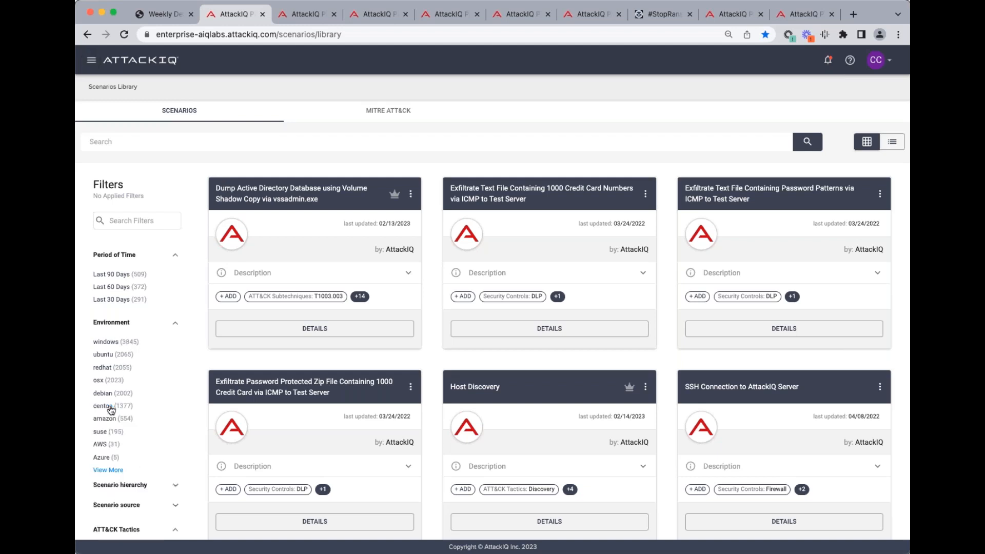
{"action": "left_click", "coordinate": [108, 470]}
{"action": "scroll", "coordinate": [114, 455], "scroll_direction": "down", "scroll_amount": 1}
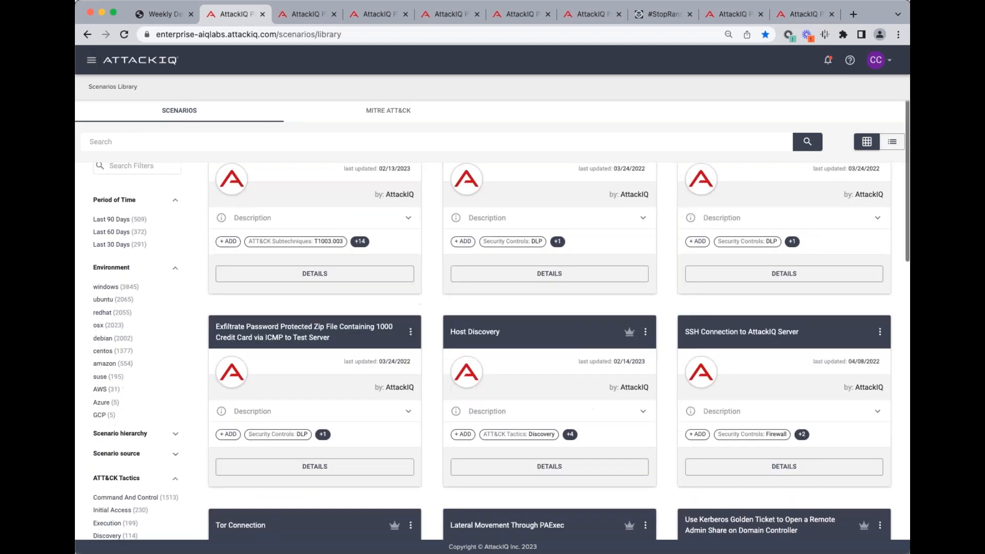
{"action": "scroll", "coordinate": [108, 421], "scroll_direction": "up", "scroll_amount": 1}
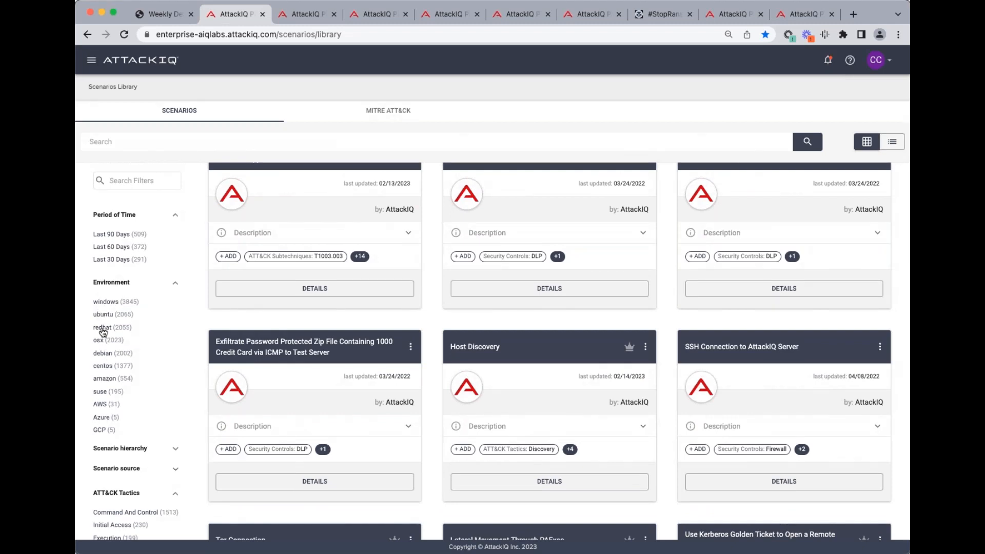
{"action": "scroll", "coordinate": [101, 411], "scroll_direction": "down", "scroll_amount": 1}
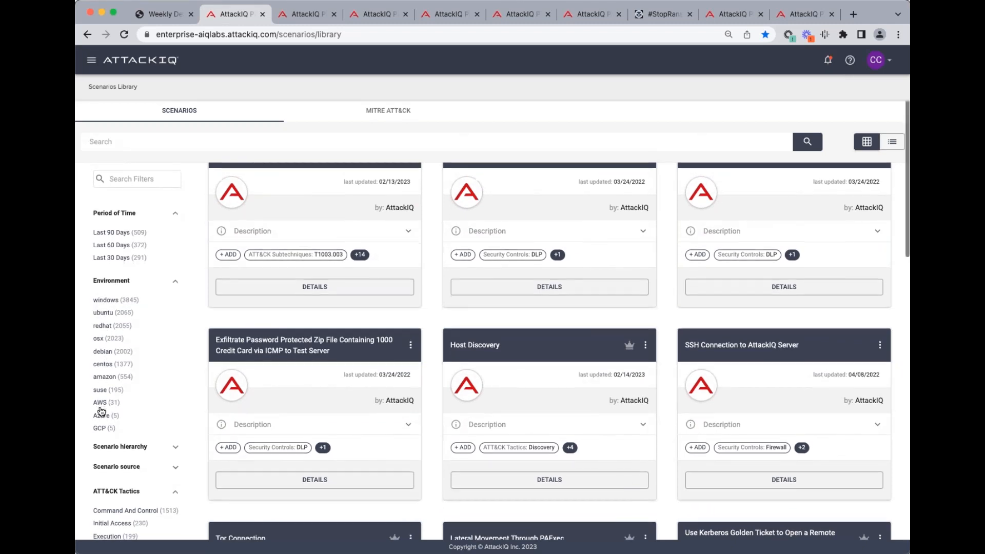
{"action": "scroll", "coordinate": [100, 405], "scroll_direction": "up", "scroll_amount": 1}
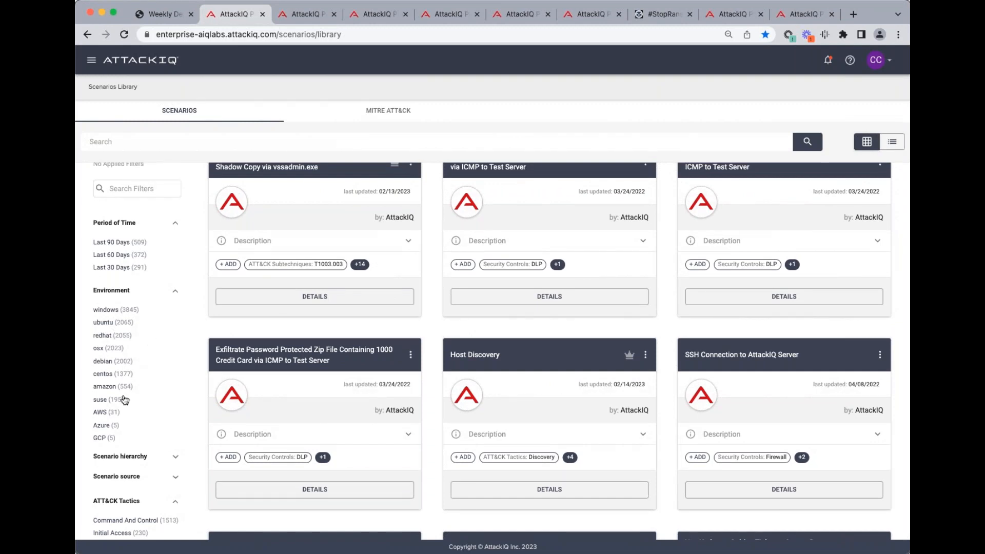
Filter the scenarios library by the Lateral Movement ATT&CK tactic and browse the matching scenarios
{"action": "scroll", "coordinate": [111, 444], "scroll_direction": "down", "scroll_amount": 3}
{"action": "scroll", "coordinate": [111, 444], "scroll_direction": "down", "scroll_amount": 2}
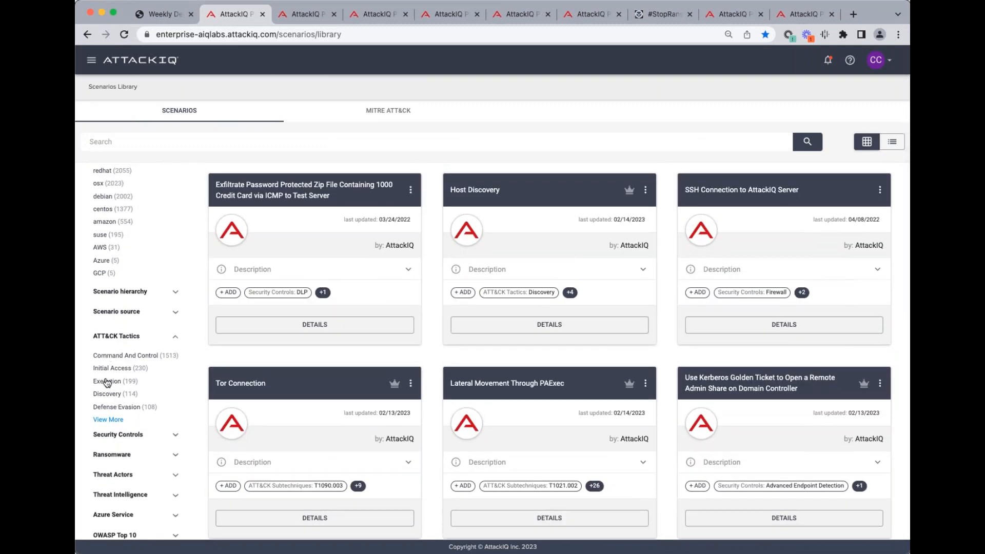
{"action": "left_click", "coordinate": [108, 420]}
{"action": "scroll", "coordinate": [101, 488], "scroll_direction": "down", "scroll_amount": 2}
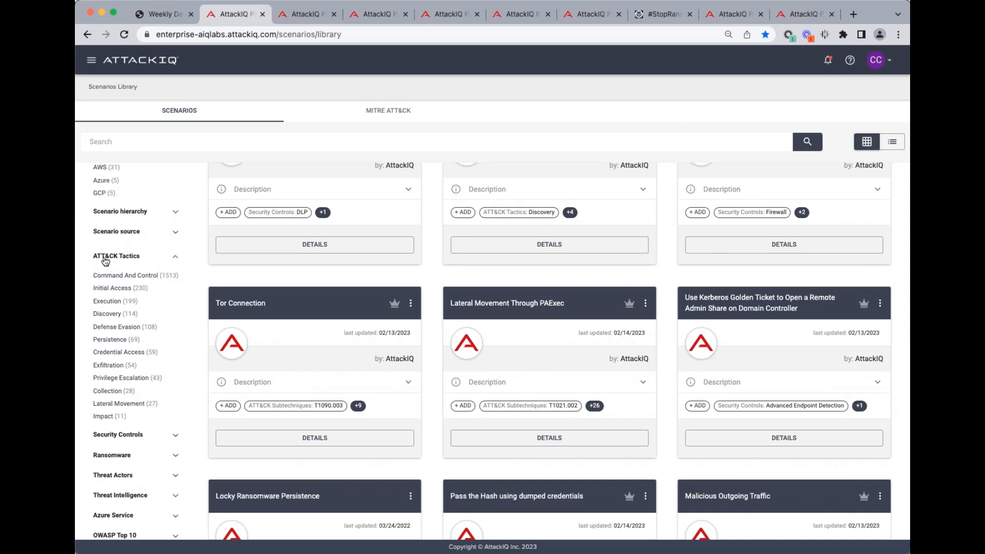
{"action": "left_click", "coordinate": [111, 405]}
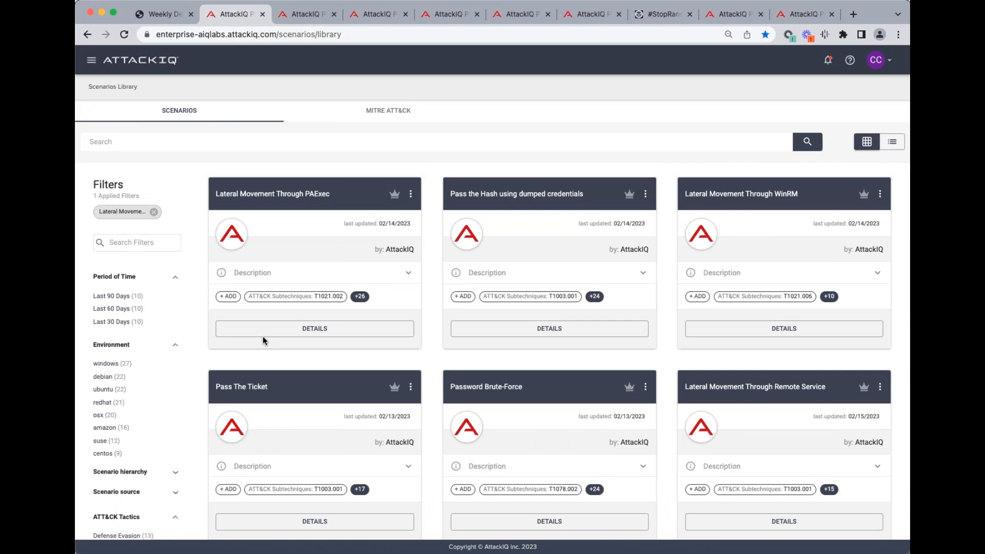
{"action": "scroll", "coordinate": [429, 297], "scroll_direction": "down", "scroll_amount": 6}
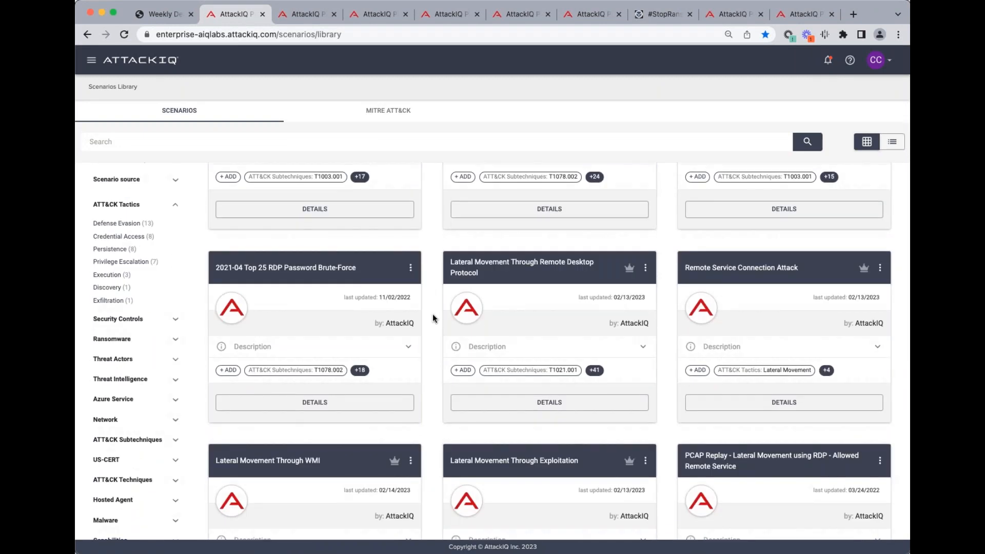
{"action": "scroll", "coordinate": [453, 374], "scroll_direction": "down", "scroll_amount": 1}
{"action": "scroll", "coordinate": [454, 375], "scroll_direction": "up", "scroll_amount": 2}
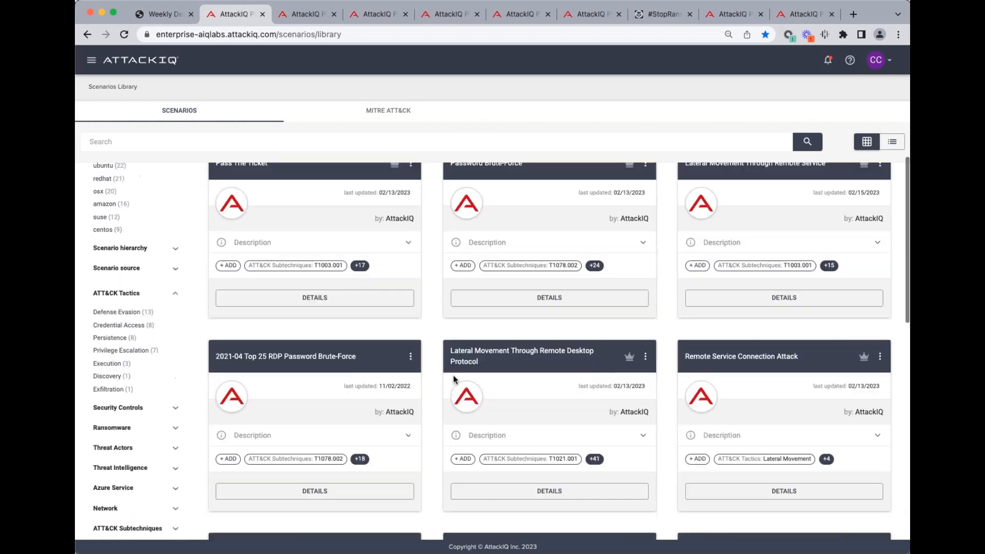
{"action": "scroll", "coordinate": [453, 375], "scroll_direction": "up", "scroll_amount": 3}
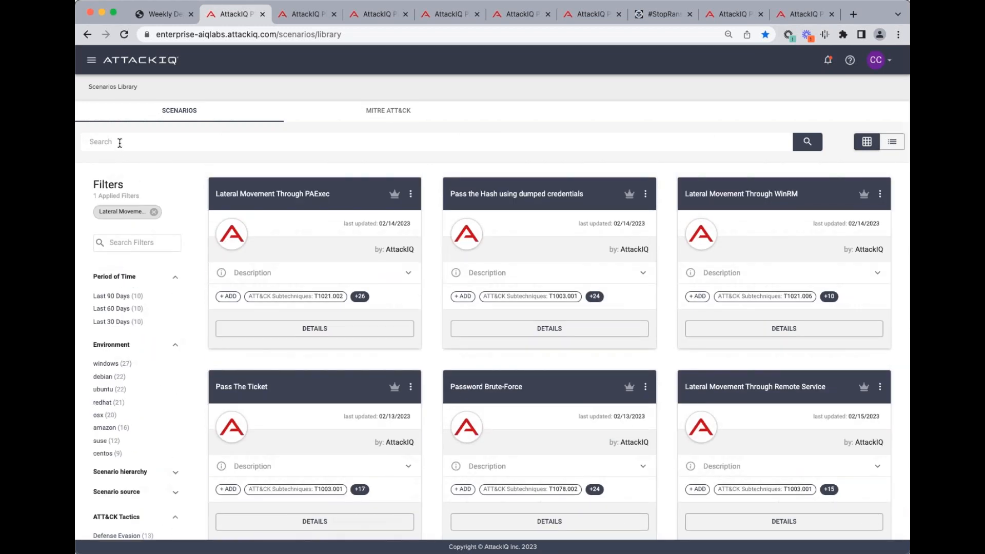
{"action": "left_click", "coordinate": [120, 143]}
{"action": "type", "text": "https://www.purplehats.org/"}
{"action": "key", "text": "Return"}
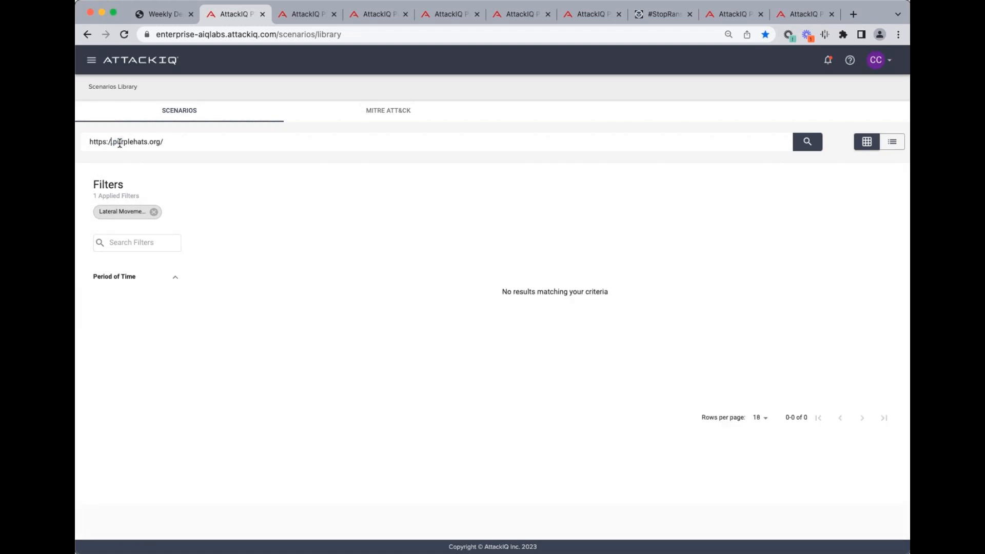
Replace the search text with "remote services" and search the filtered scenarios
{"action": "key", "text": "super+a"}
{"action": "key", "text": "BackSpace"}
{"action": "type", "text": "remote services"}
{"action": "key", "text": "Return"}
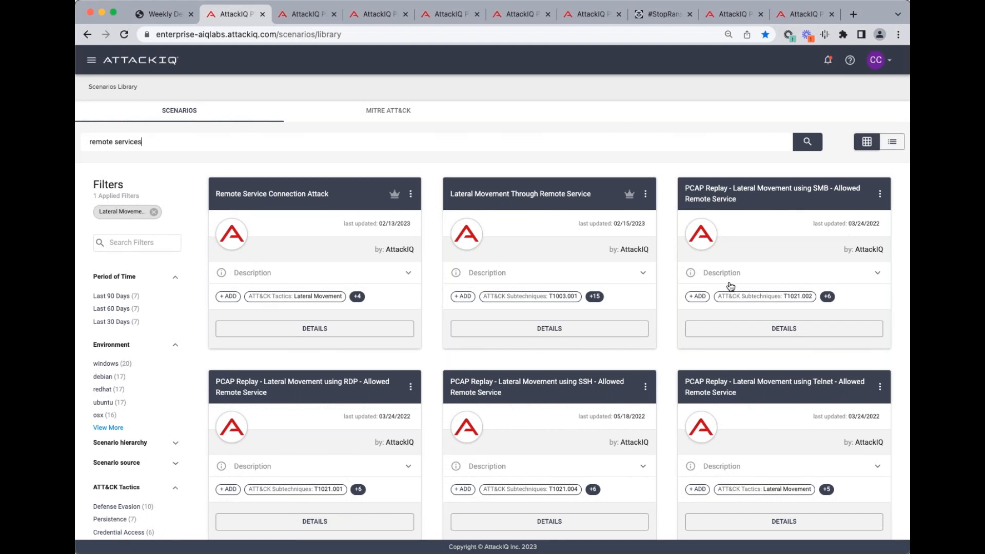
Open the details of the Lateral Movement Through Remote Service scenario and highlight the Host Discovery and Ex-Filtrate Files Over HTTP phases
{"action": "left_click", "coordinate": [539, 330]}
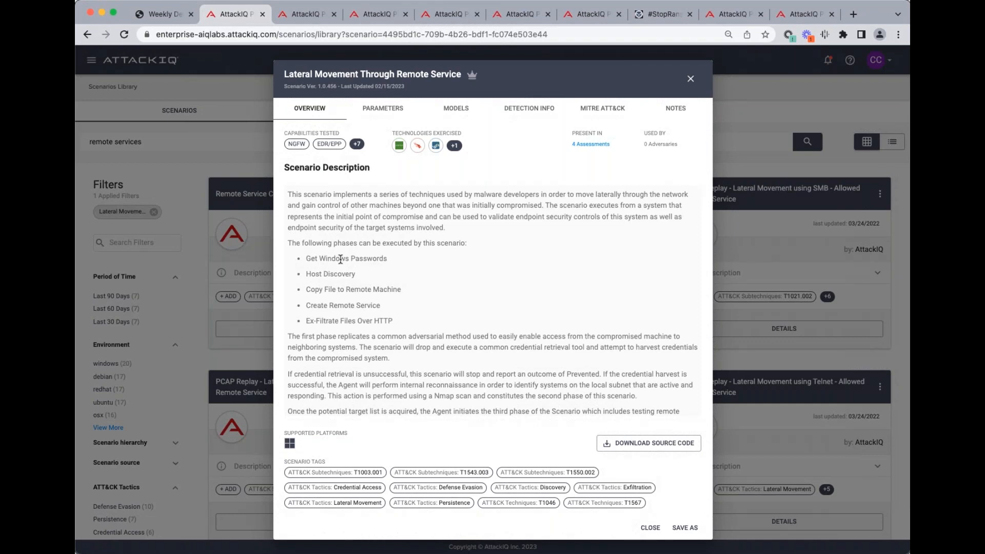
{"action": "left_click_drag", "start_coordinate": [307, 275], "coordinate": [357, 278]}
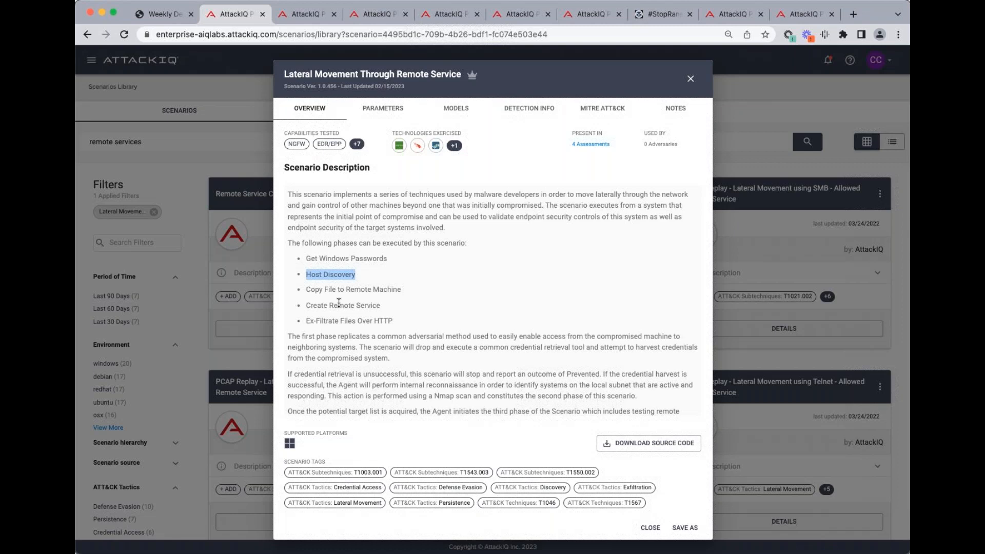
{"action": "left_click_drag", "start_coordinate": [306, 321], "coordinate": [378, 321]}
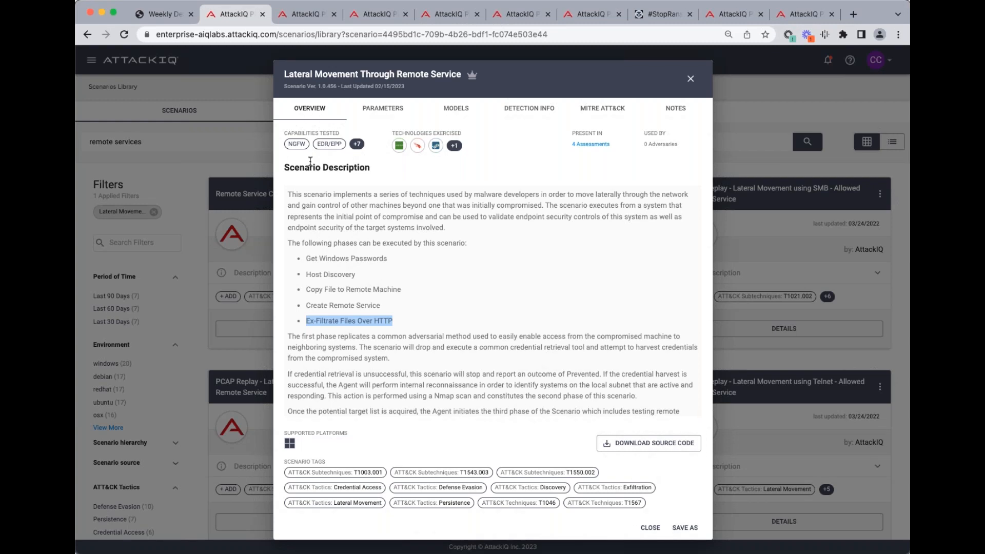
Try the Specific Remote Machine and Specific User options in the scenario's parameters, and close the scenario, discarding the changes
{"action": "left_click", "coordinate": [371, 110]}
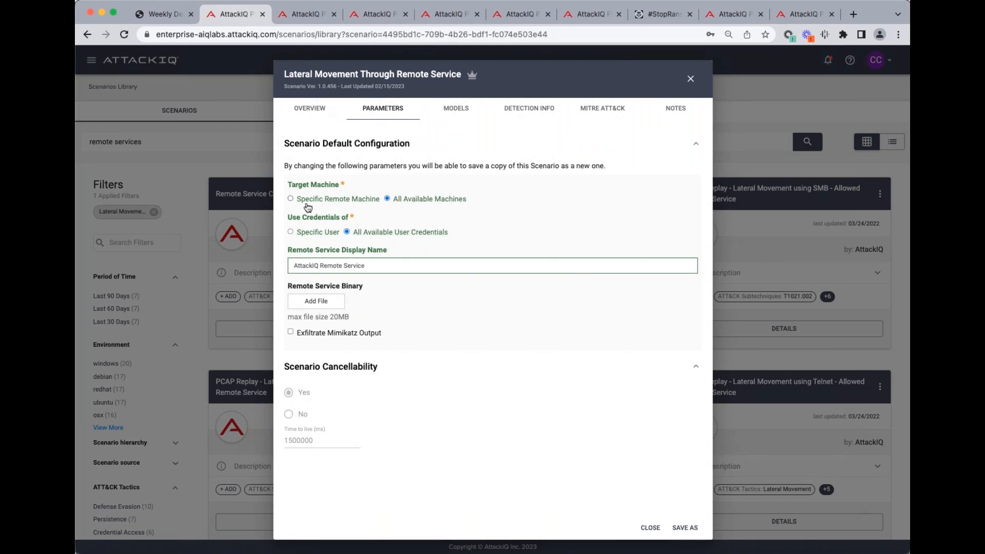
{"action": "left_click", "coordinate": [290, 199]}
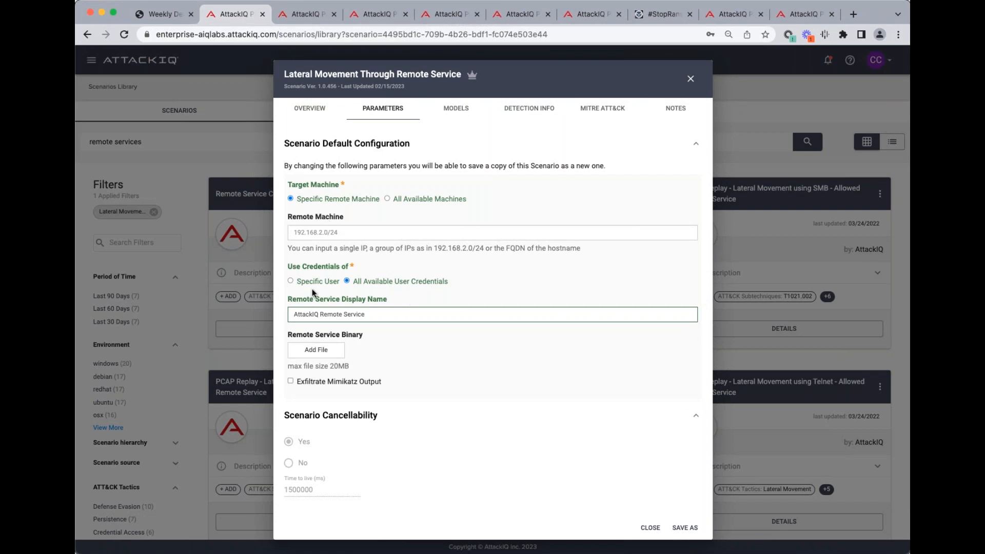
{"action": "left_click", "coordinate": [290, 281]}
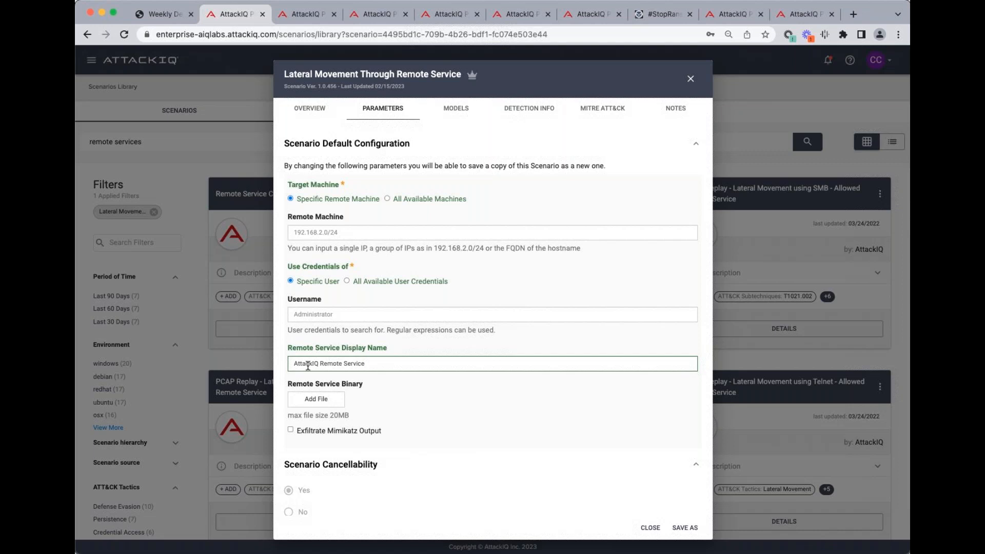
{"action": "left_click", "coordinate": [690, 79]}
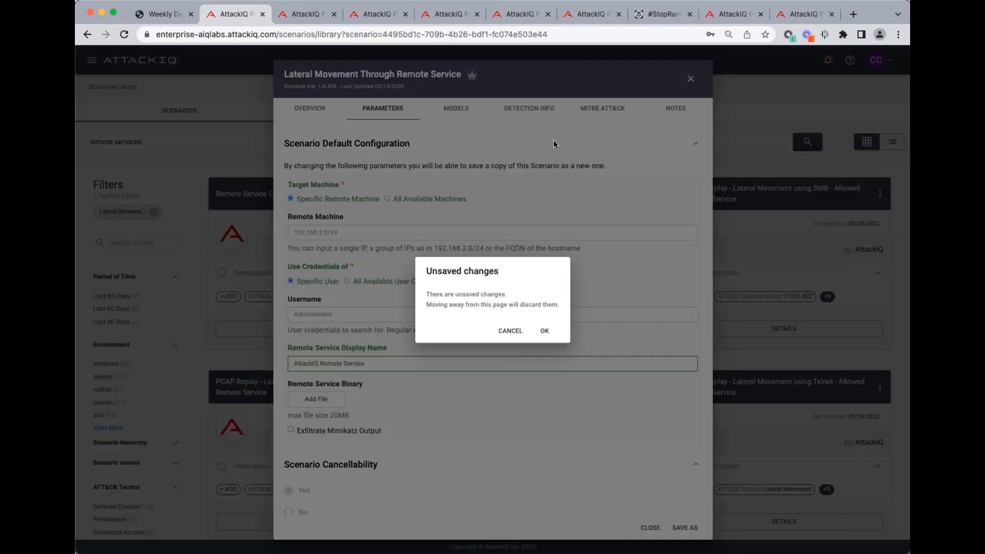
{"action": "left_click", "coordinate": [544, 332]}
Switch to the MITRE ATT&CK dashboard and examine the prevention status charts by tactic and technique, including Lateral Movement
{"action": "left_click", "coordinate": [296, 16]}
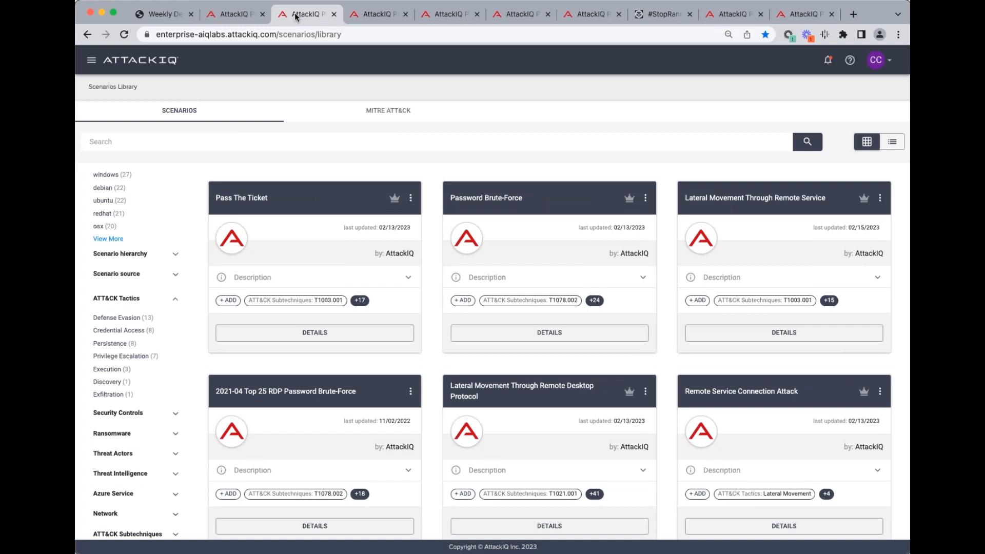
{"action": "left_click", "coordinate": [377, 15]}
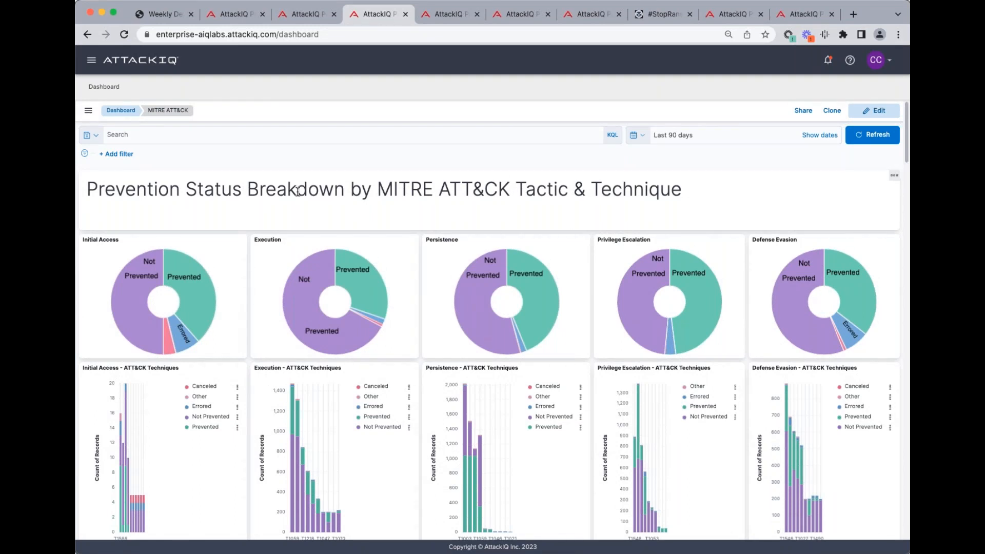
{"action": "scroll", "coordinate": [247, 209], "scroll_direction": "down", "scroll_amount": 2}
{"action": "scroll", "coordinate": [247, 209], "scroll_direction": "down", "scroll_amount": 1}
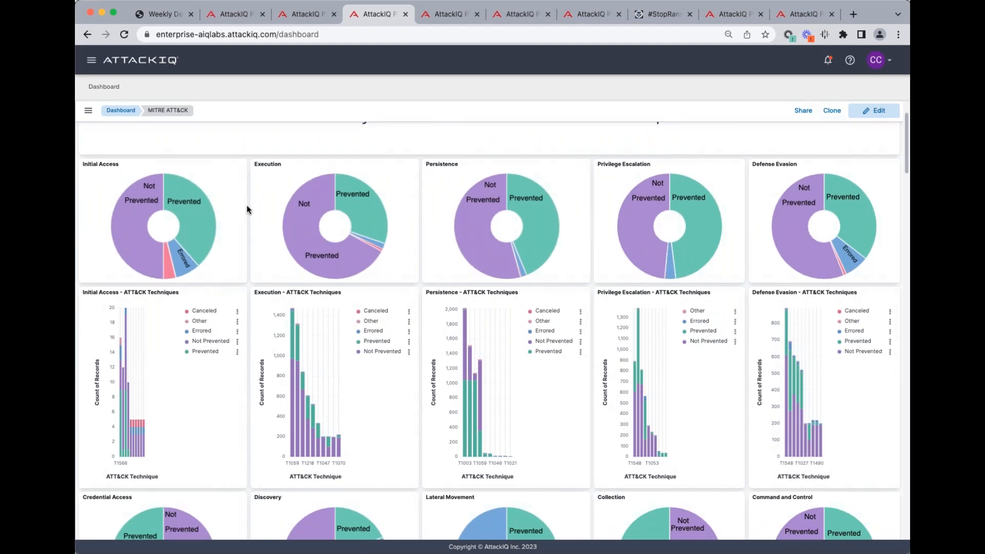
{"action": "scroll", "coordinate": [247, 209], "scroll_direction": "down", "scroll_amount": 3}
{"action": "scroll", "coordinate": [247, 209], "scroll_direction": "up", "scroll_amount": 4}
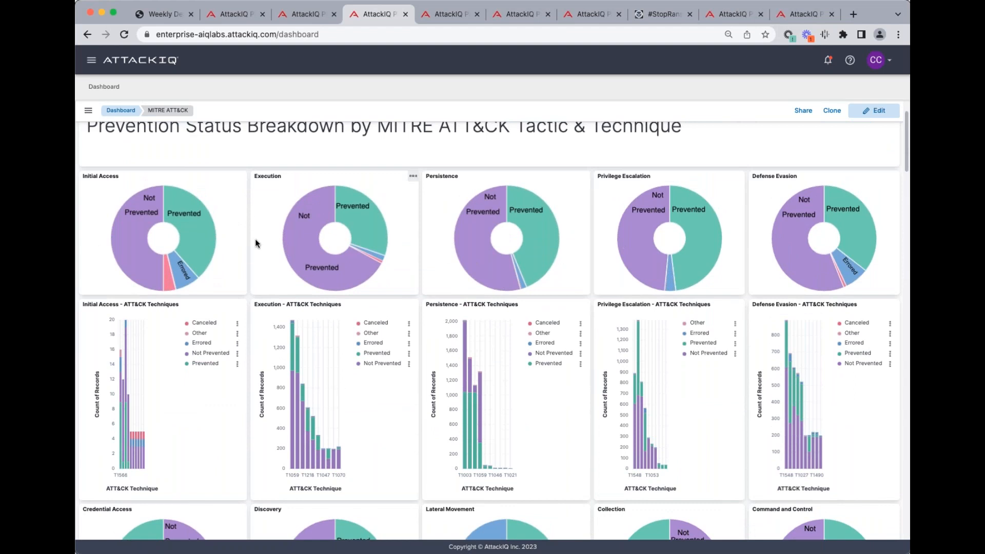
{"action": "scroll", "coordinate": [256, 243], "scroll_direction": "down", "scroll_amount": 5}
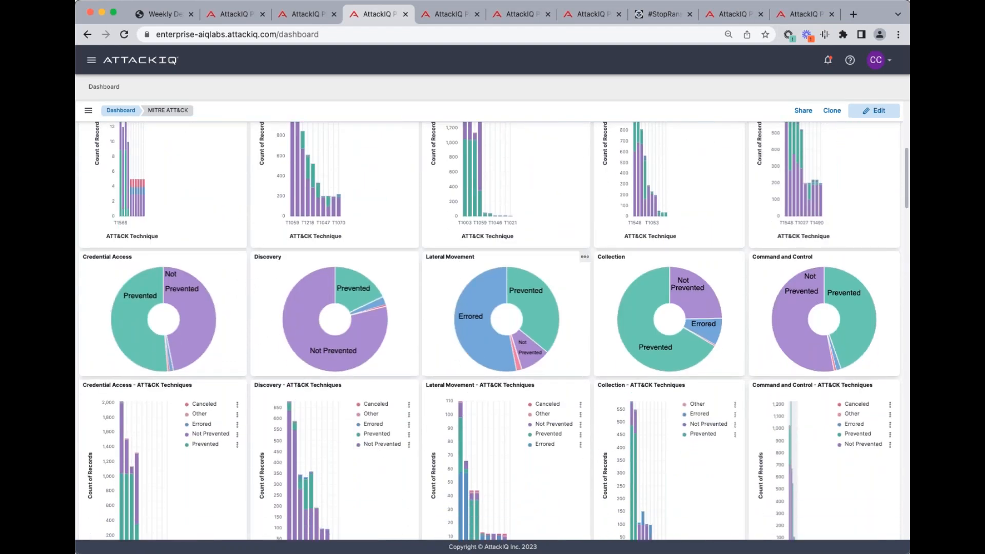
{"action": "scroll", "coordinate": [551, 368], "scroll_direction": "down", "scroll_amount": 1}
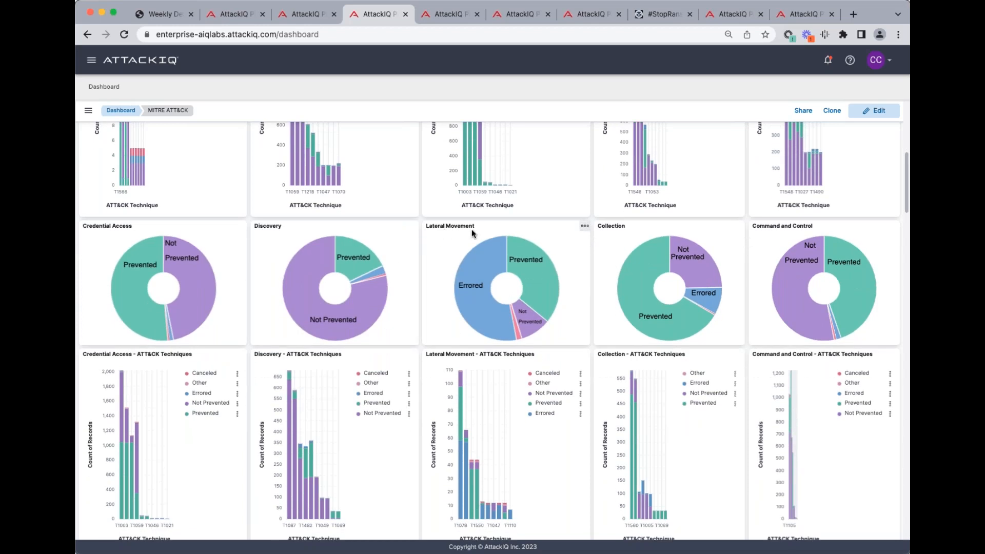
{"action": "mouse_move", "coordinate": [534, 272]}
{"action": "scroll", "coordinate": [437, 330], "scroll_direction": "up", "scroll_amount": 5}
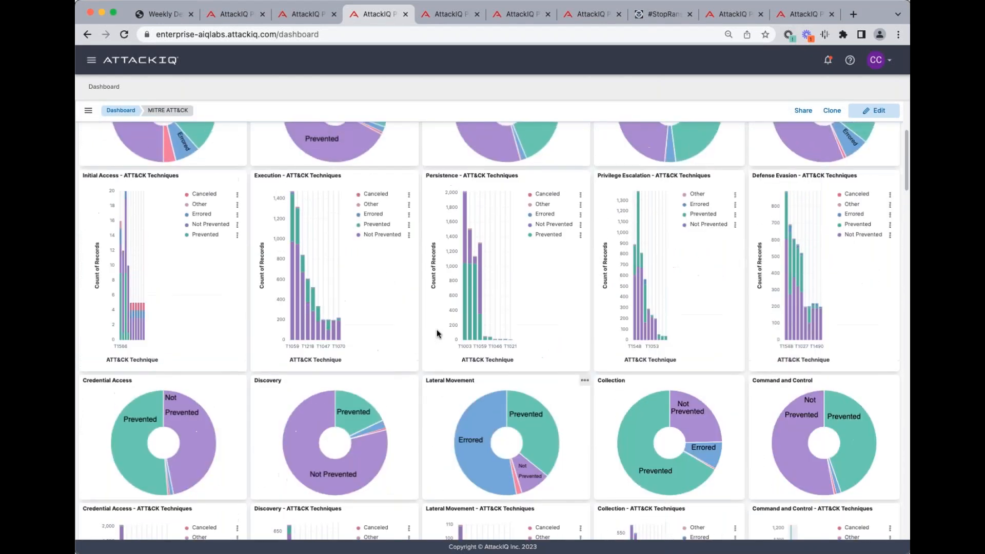
{"action": "scroll", "coordinate": [436, 329], "scroll_direction": "down", "scroll_amount": 15}
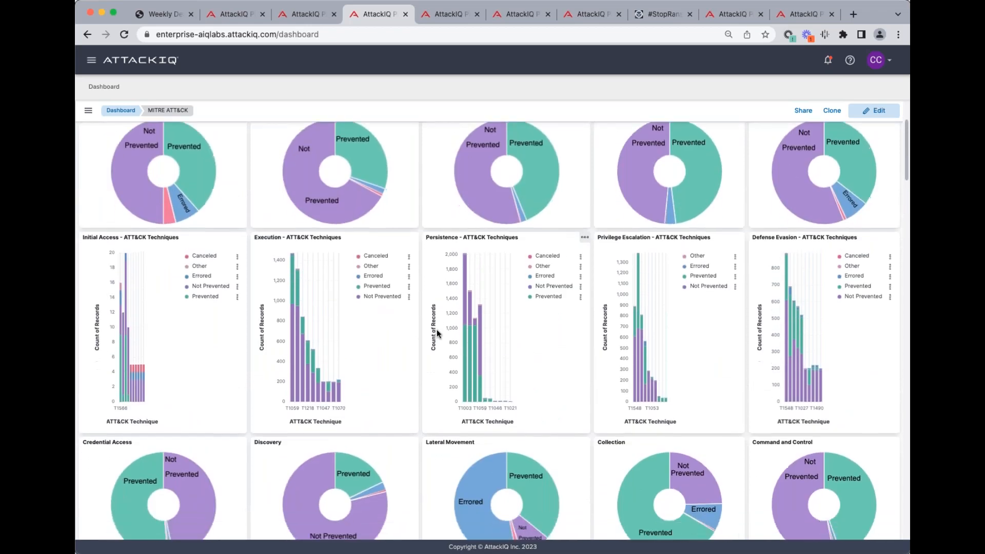
{"action": "scroll", "coordinate": [436, 329], "scroll_direction": "up", "scroll_amount": 7}
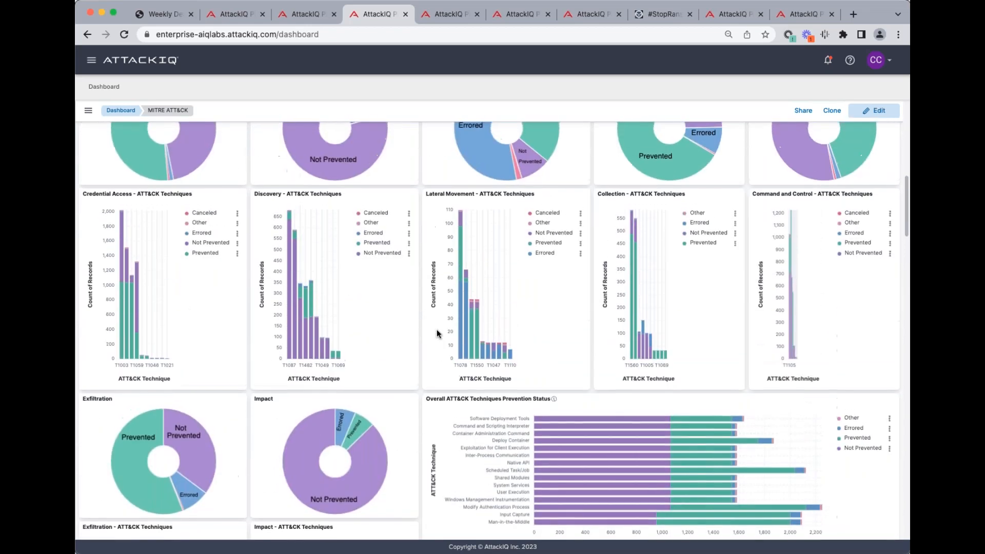
Examine the Detection Status Breakdown by MITRE Tactic charts, including the Detected share for the Execution tactic
{"action": "scroll", "coordinate": [436, 329], "scroll_direction": "down", "scroll_amount": 9}
{"action": "scroll", "coordinate": [436, 329], "scroll_direction": "down", "scroll_amount": 5}
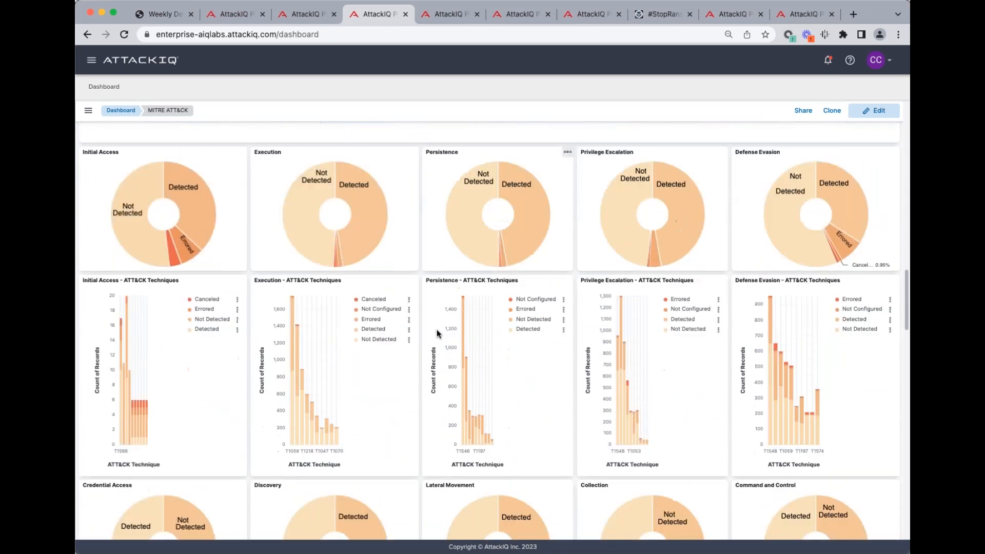
{"action": "scroll", "coordinate": [436, 330], "scroll_direction": "up", "scroll_amount": 1}
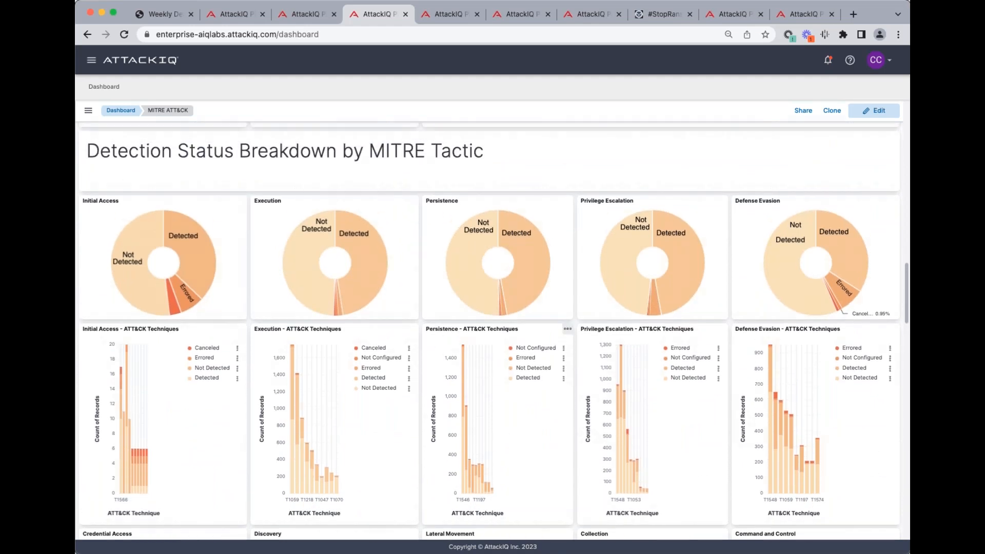
{"action": "scroll", "coordinate": [490, 331], "scroll_direction": "down", "scroll_amount": 1}
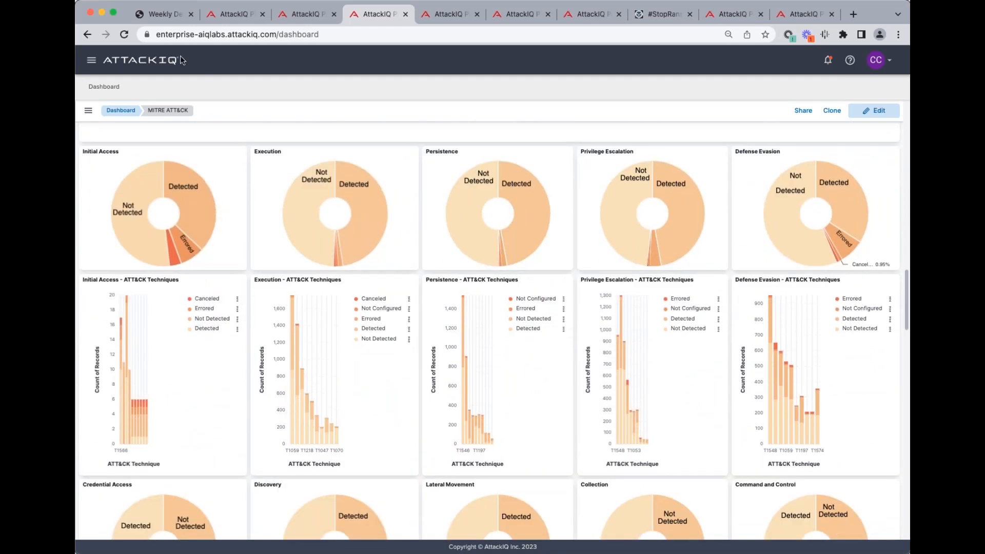
{"action": "left_click", "coordinate": [164, 19]}
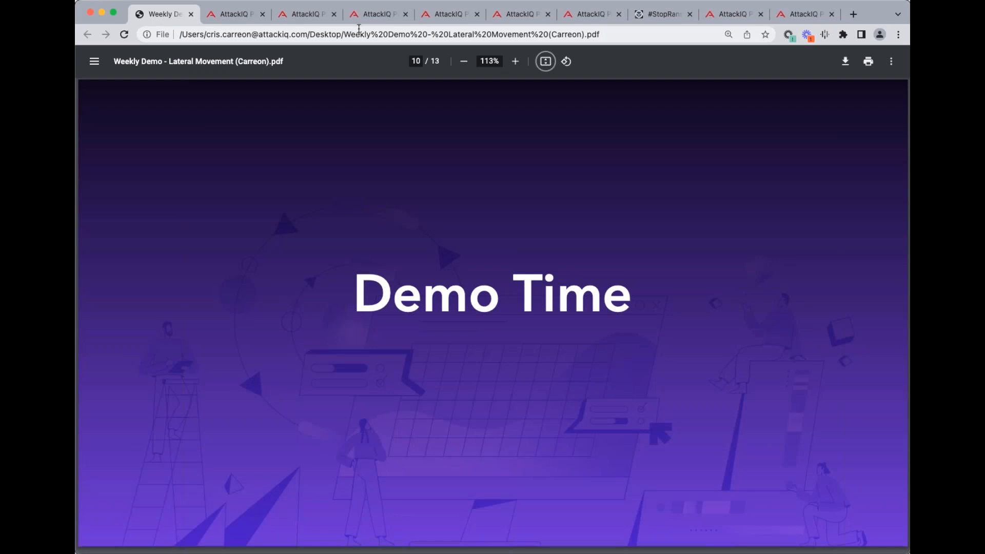
{"action": "left_click", "coordinate": [370, 17]}
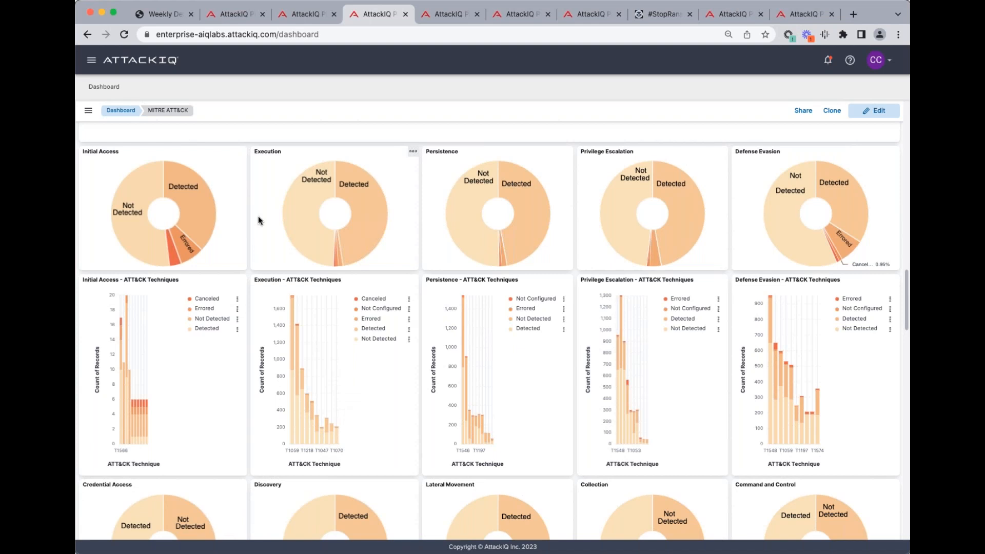
{"action": "mouse_move", "coordinate": [360, 199]}
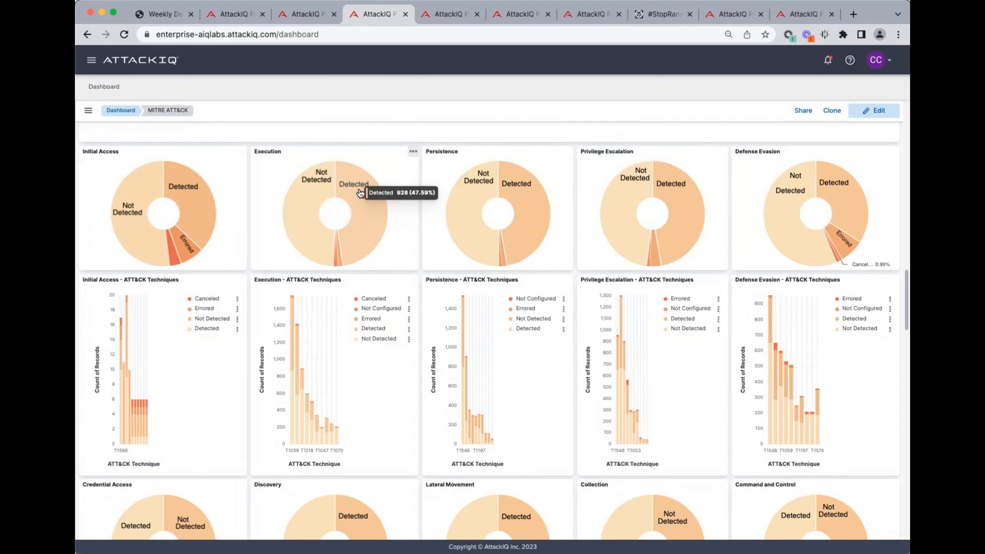
Switch from the dashboard to the Assessments page and create a new custom assessment without using a template
{"action": "left_click", "coordinate": [310, 15]}
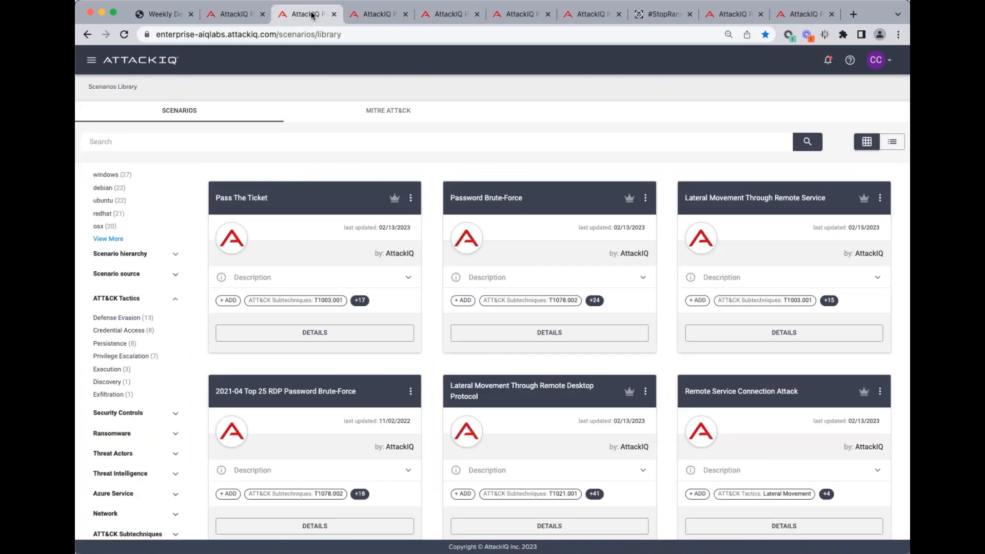
{"action": "left_click", "coordinate": [93, 61]}
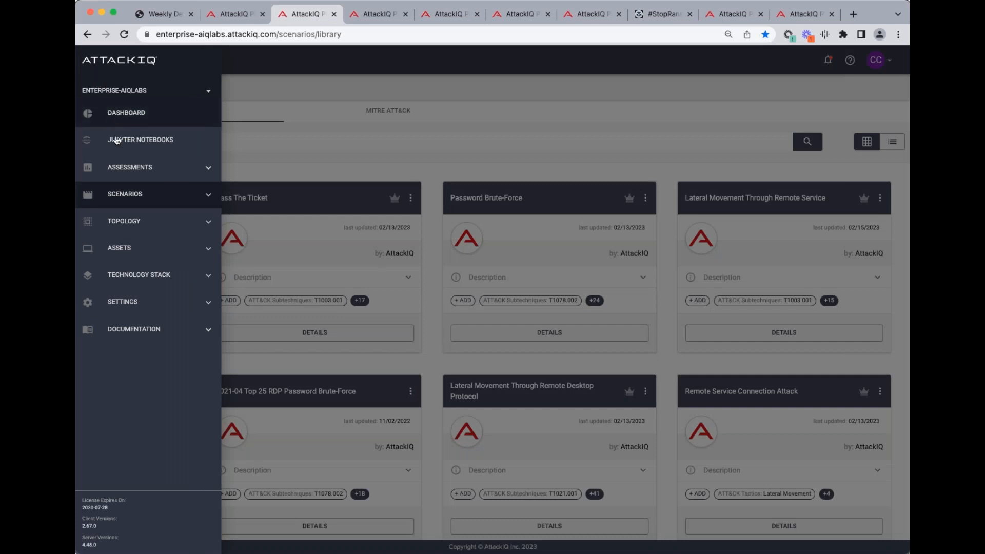
{"action": "left_click", "coordinate": [125, 168]}
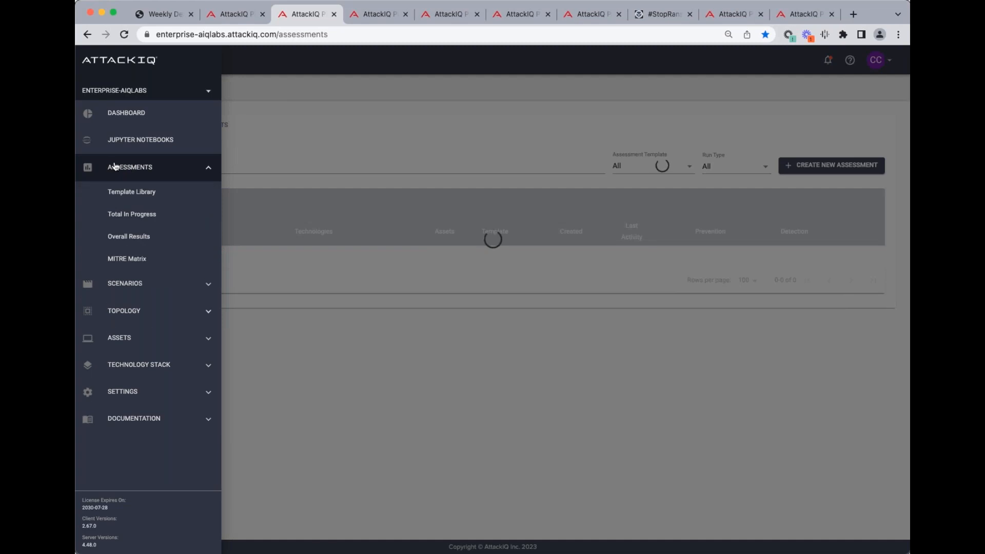
{"action": "left_click", "coordinate": [346, 137]}
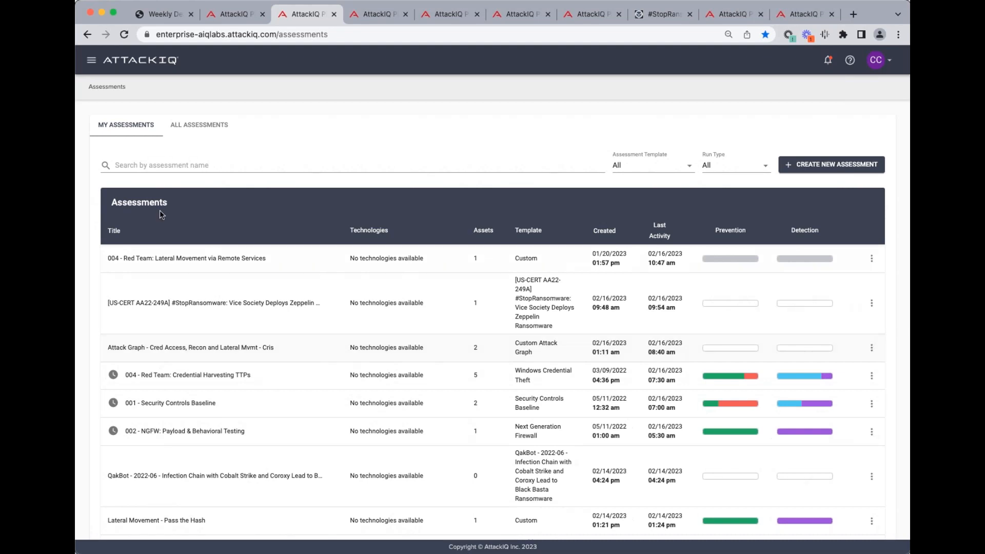
{"action": "left_click", "coordinate": [200, 127]}
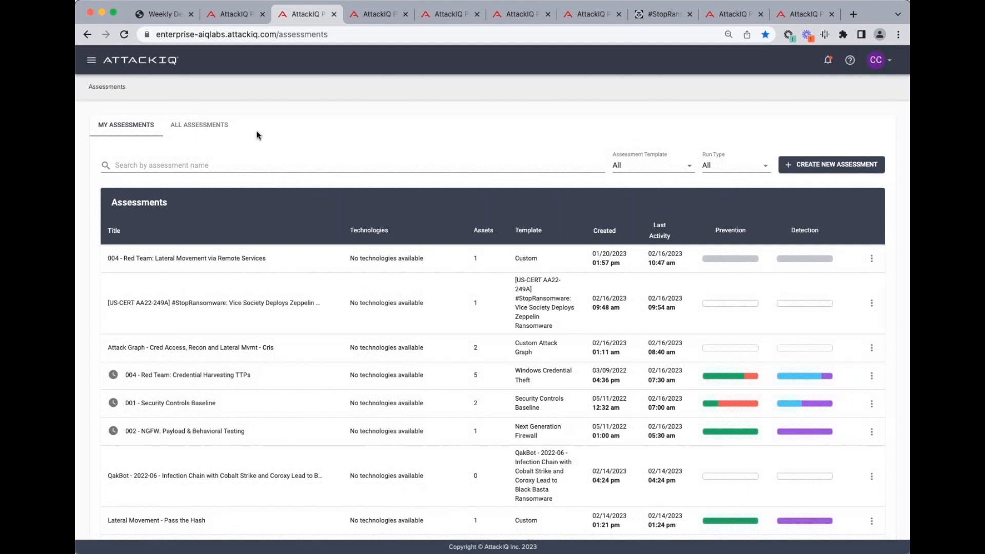
{"action": "left_click", "coordinate": [821, 165]}
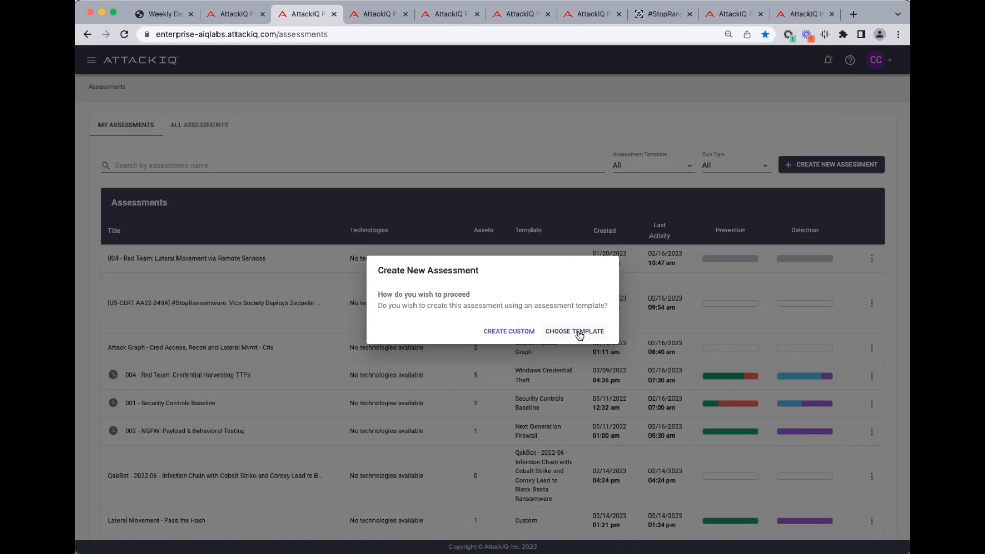
{"action": "left_click", "coordinate": [507, 332]}
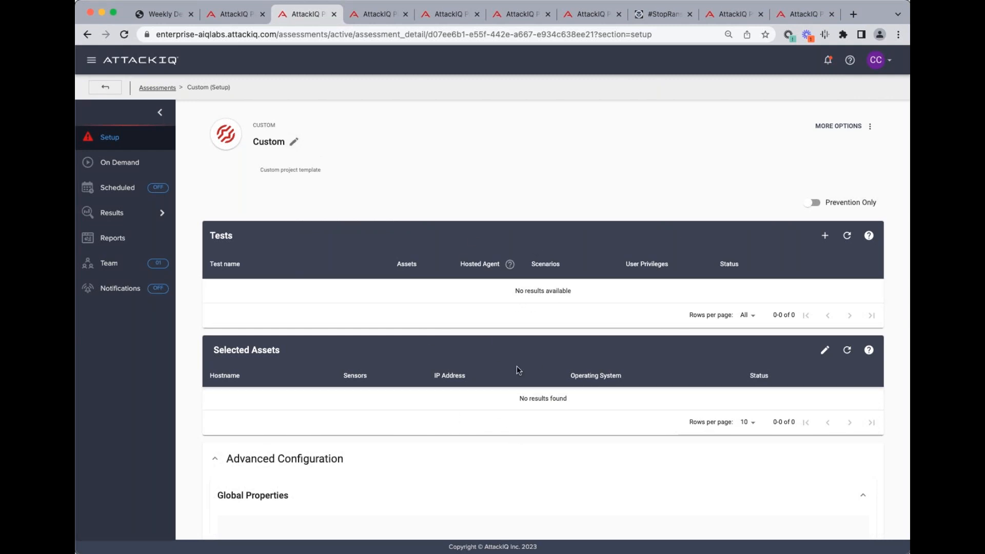
Rename the new custom assessment to "Lateral Movement - Remote Services" and close its description dialog
{"action": "scroll", "coordinate": [516, 366], "scroll_direction": "down", "scroll_amount": 2}
{"action": "left_click", "coordinate": [294, 142]}
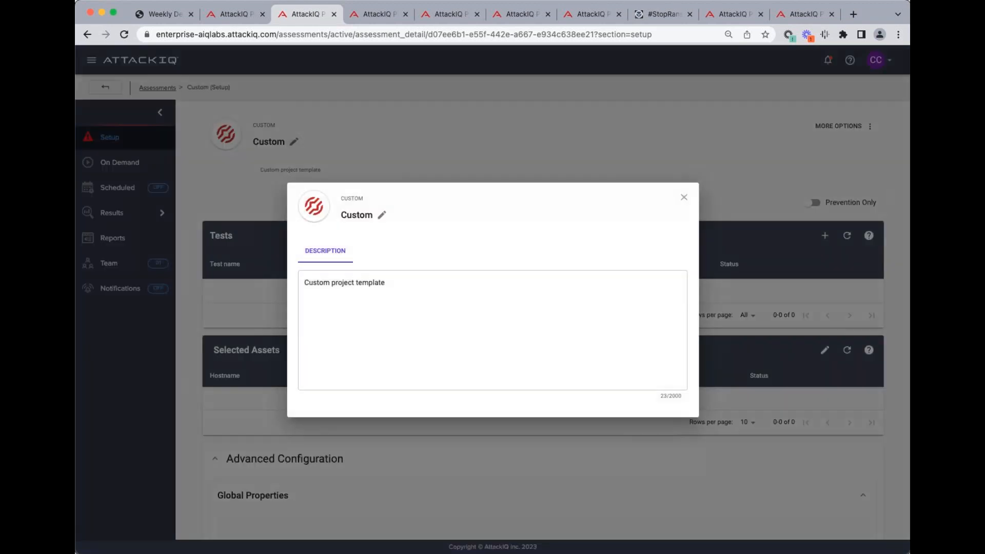
{"action": "left_click", "coordinate": [380, 216]}
{"action": "left_click_drag", "start_coordinate": [380, 215], "coordinate": [254, 213]}
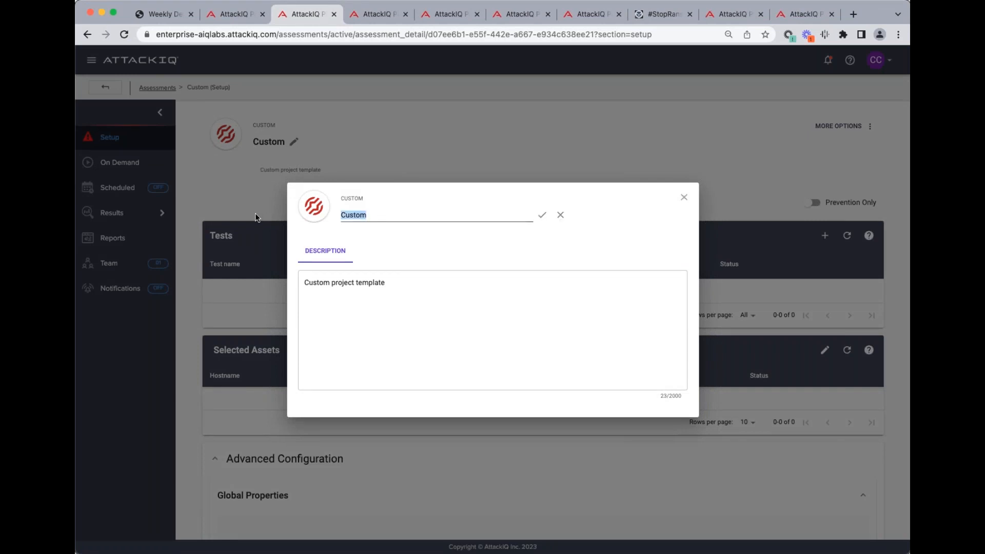
{"action": "type", "text": "Later"}
{"action": "type", "text": "al Movement - Remote Services"}
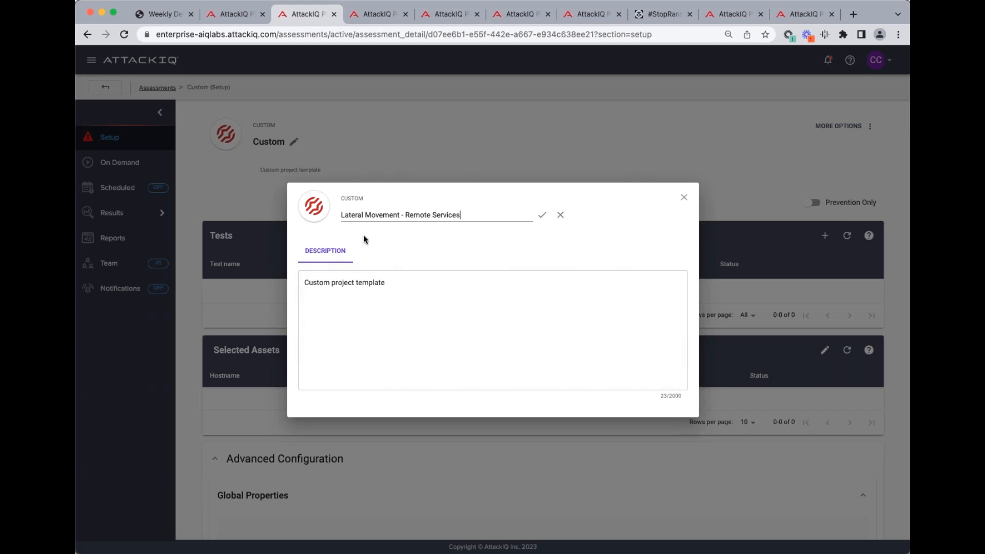
{"action": "left_click", "coordinate": [542, 214]}
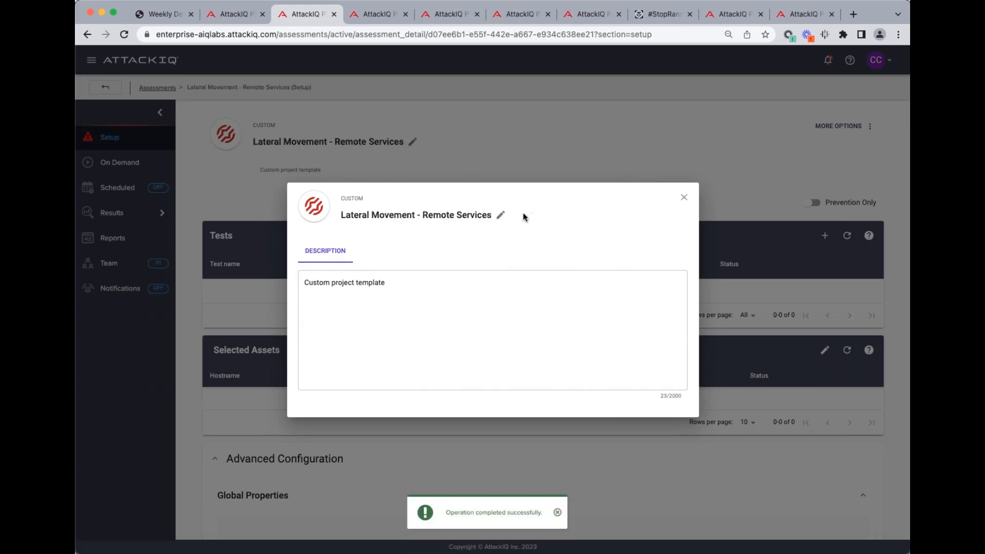
{"action": "left_click", "coordinate": [684, 199]}
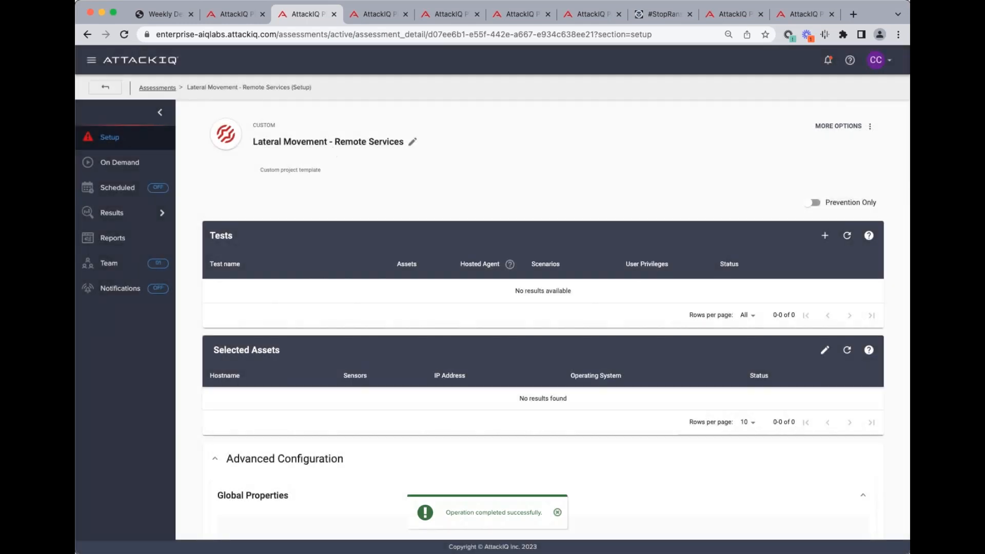
Add a new test to the assessment and filter the scenarios available for it by the Lateral Movement ATT&CK tactic
{"action": "left_click", "coordinate": [824, 236]}
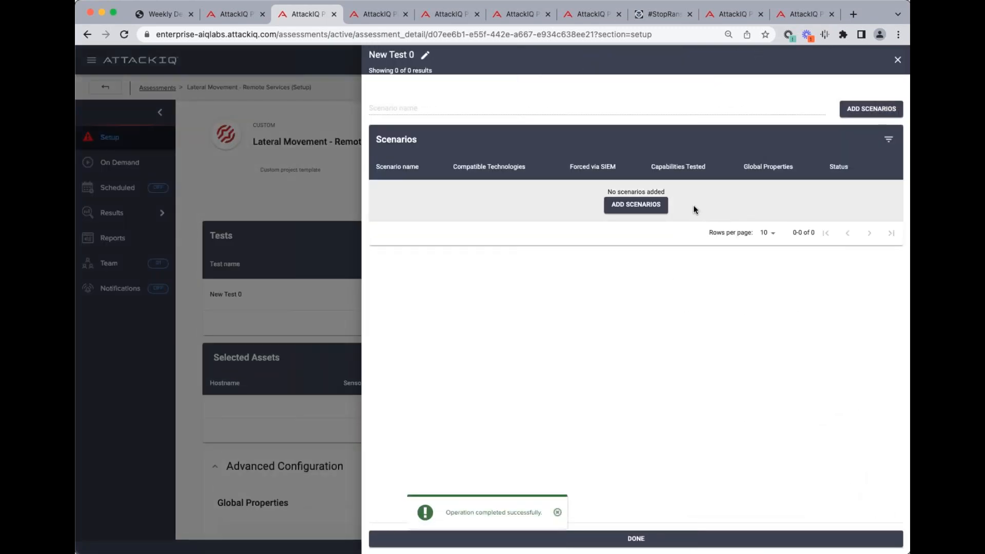
{"action": "left_click", "coordinate": [618, 207]}
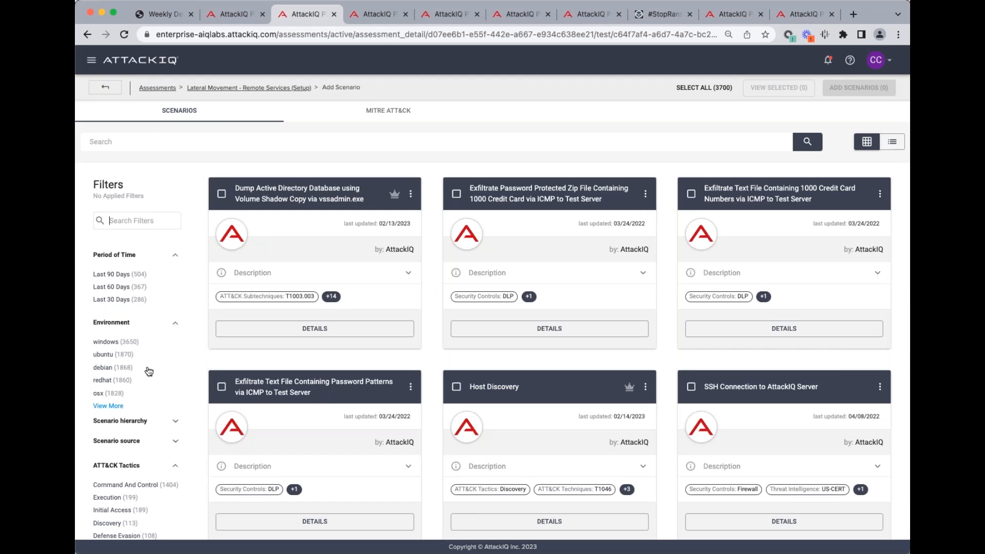
{"action": "scroll", "coordinate": [149, 371], "scroll_direction": "down", "scroll_amount": 3}
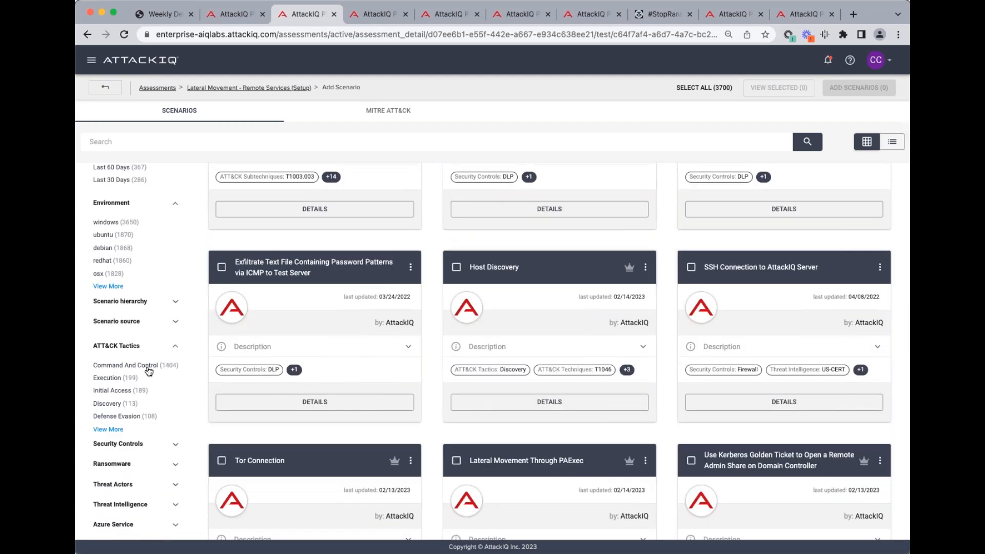
{"action": "left_click", "coordinate": [103, 429]}
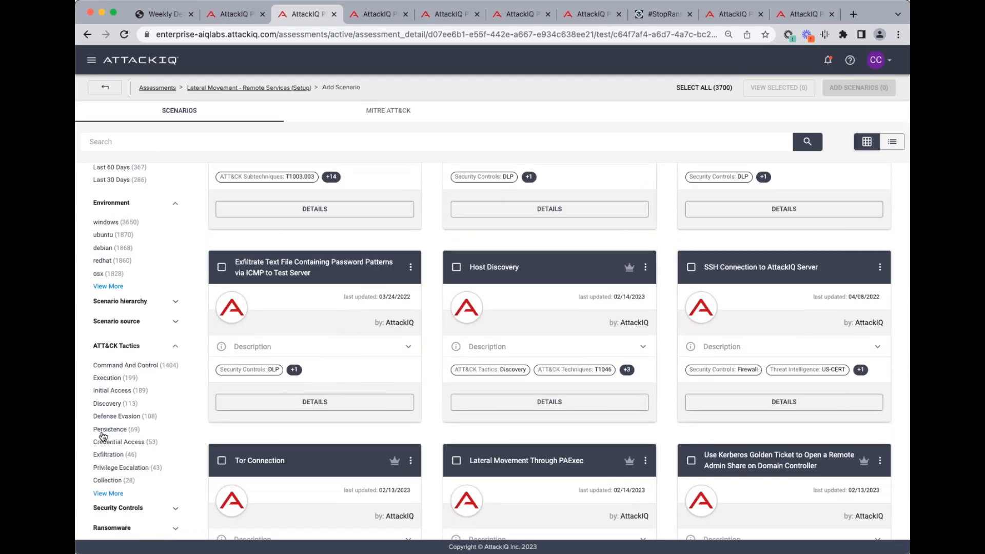
{"action": "left_click", "coordinate": [117, 494]}
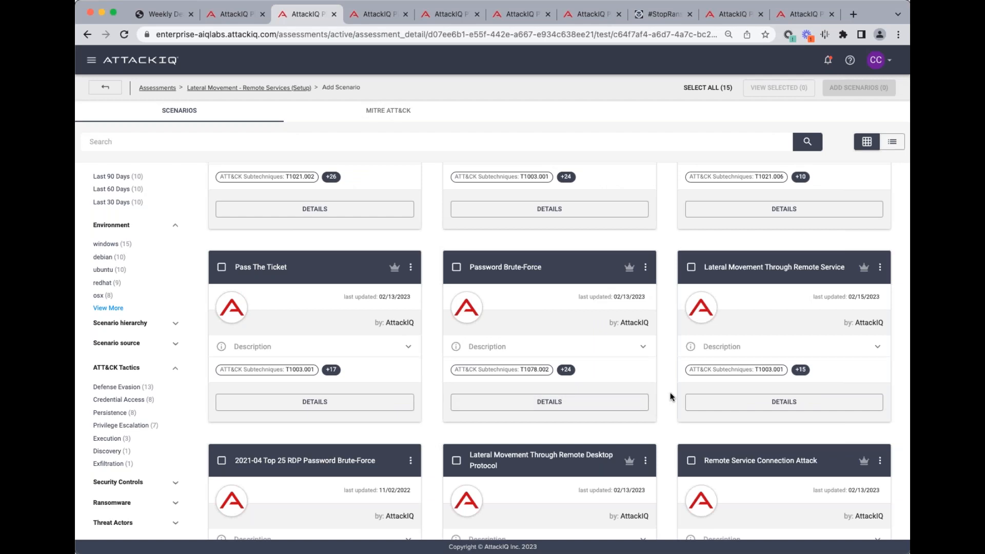
Add the Lateral Movement Through Remote Service scenario to the new test
{"action": "left_click", "coordinate": [691, 267]}
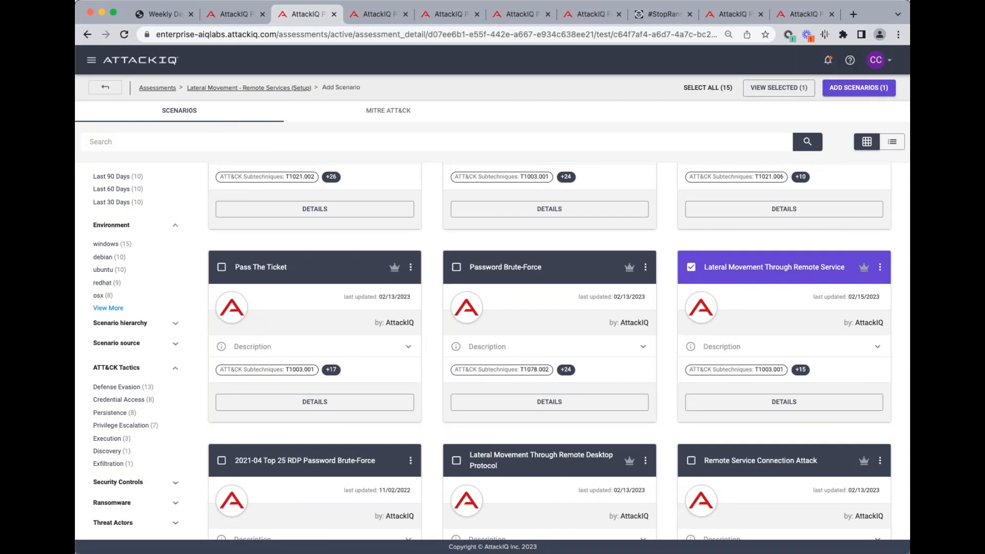
{"action": "left_click", "coordinate": [854, 89]}
{"action": "left_click", "coordinate": [630, 144]}
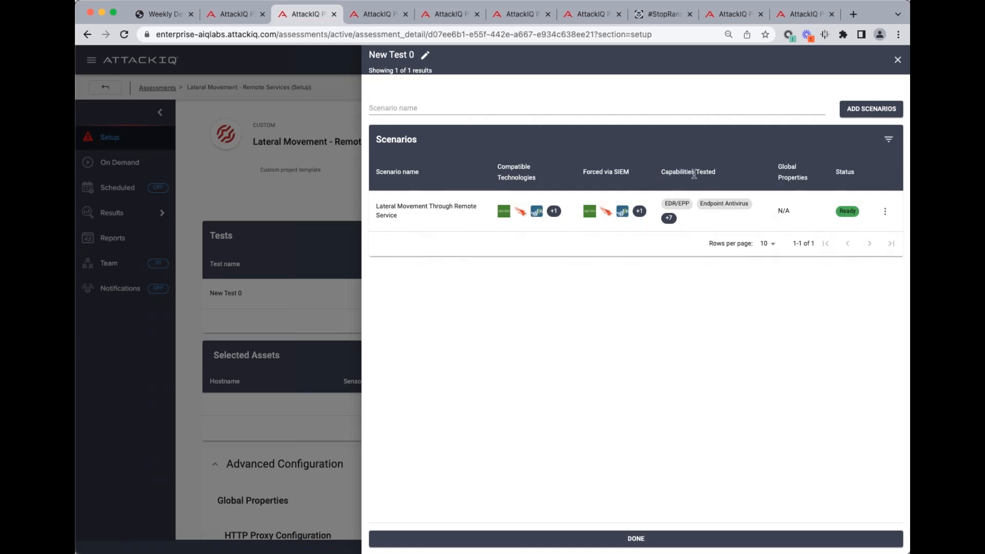
Review the remaining capabilities tested by the scenario and its configuration, and finish setting up the test
{"action": "left_click", "coordinate": [668, 218]}
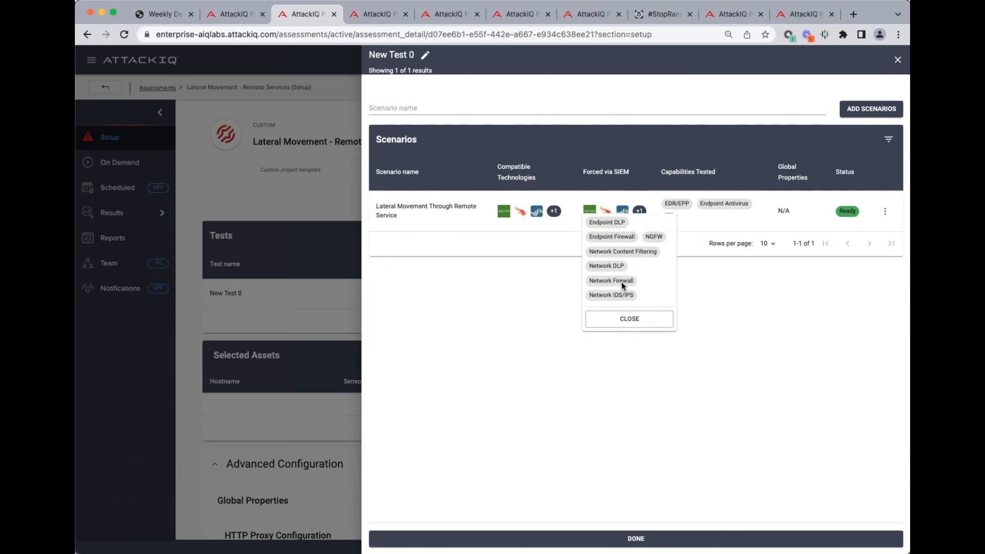
{"action": "left_click", "coordinate": [757, 313]}
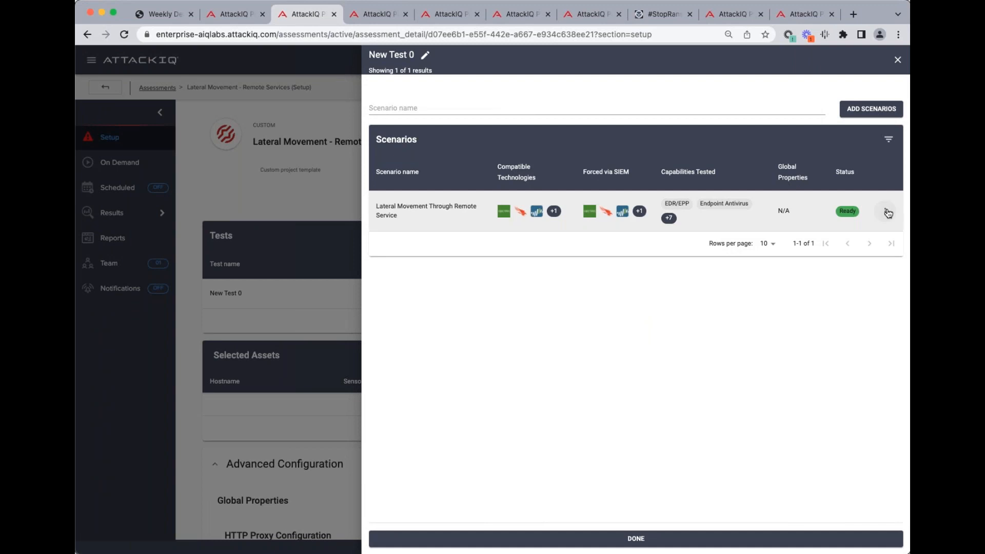
{"action": "left_click", "coordinate": [888, 213]}
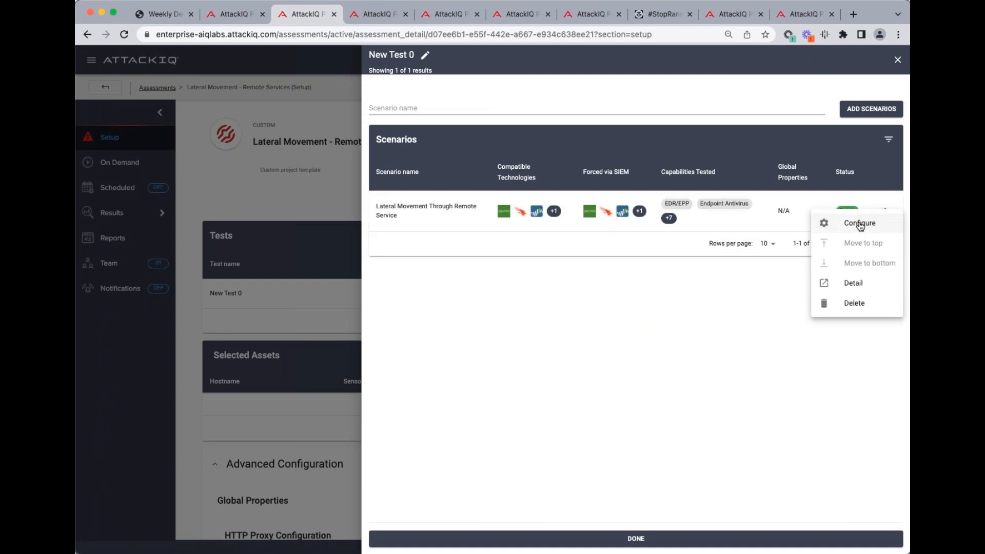
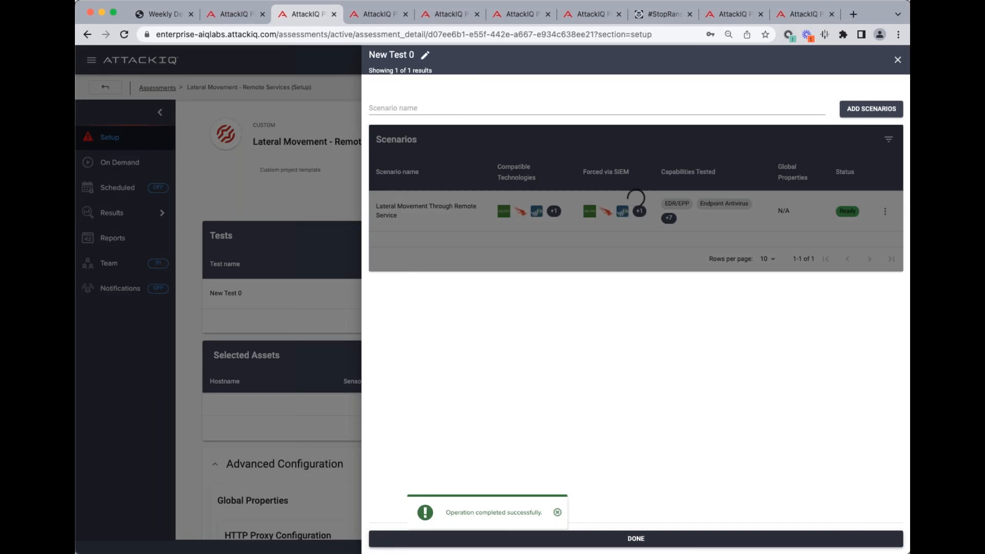
{"action": "left_click", "coordinate": [852, 538]}
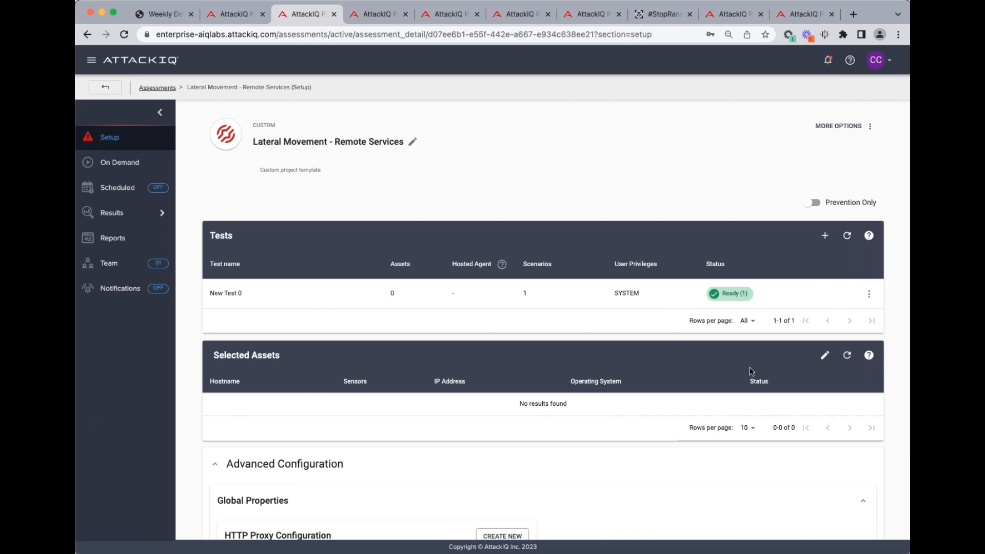
Assign the deployed assets entaiq10-4 and entaiq10-2 to the assessment
{"action": "left_click", "coordinate": [825, 356]}
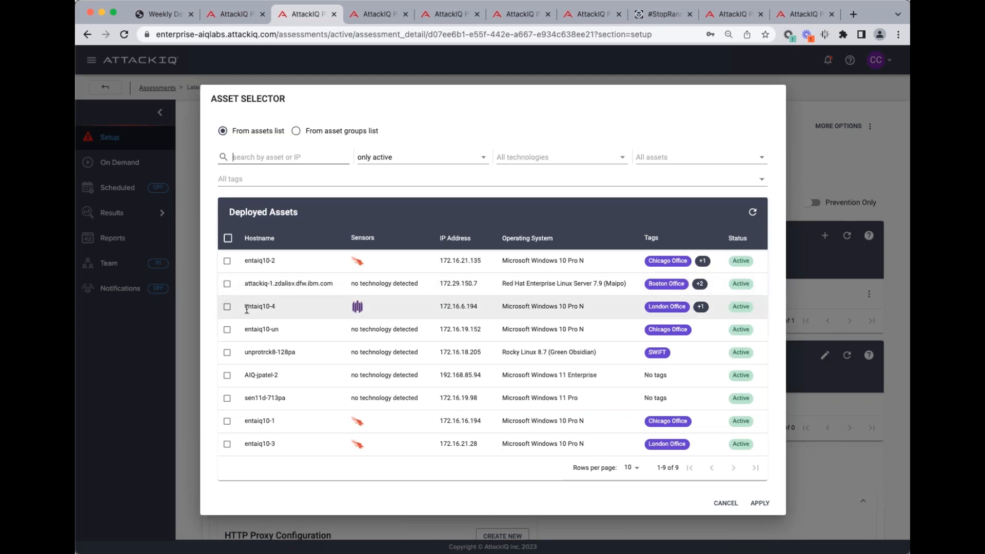
{"action": "left_click", "coordinate": [227, 307]}
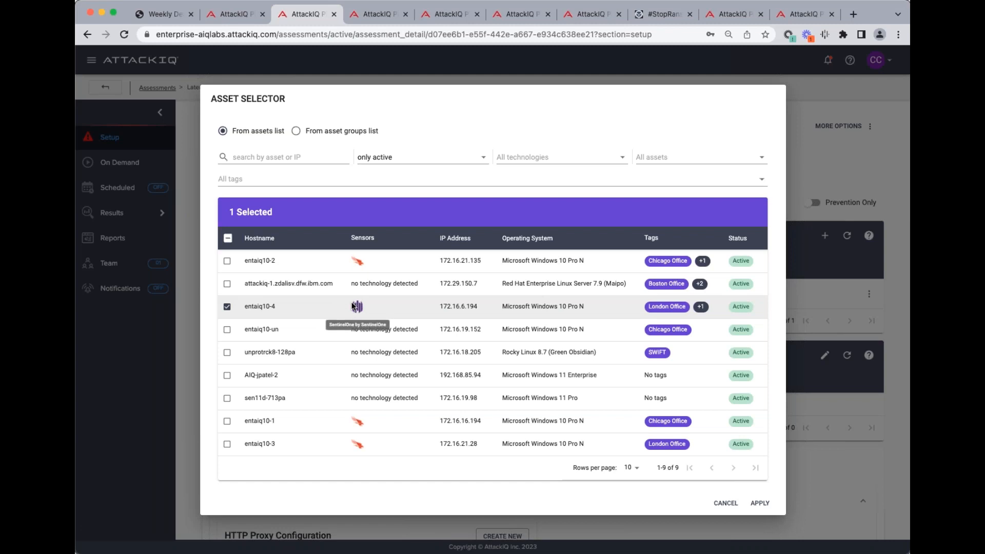
{"action": "left_click", "coordinate": [226, 261]}
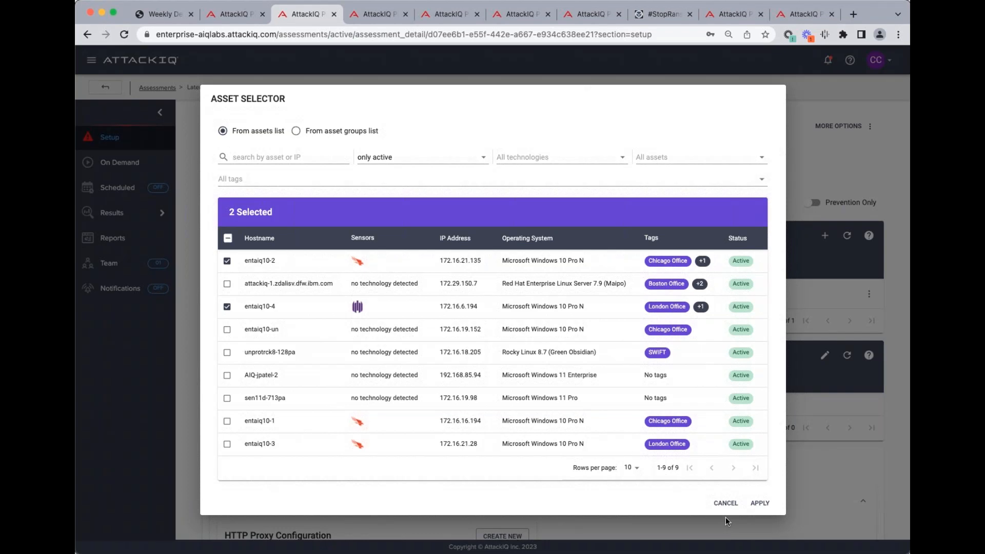
{"action": "left_click", "coordinate": [758, 504]}
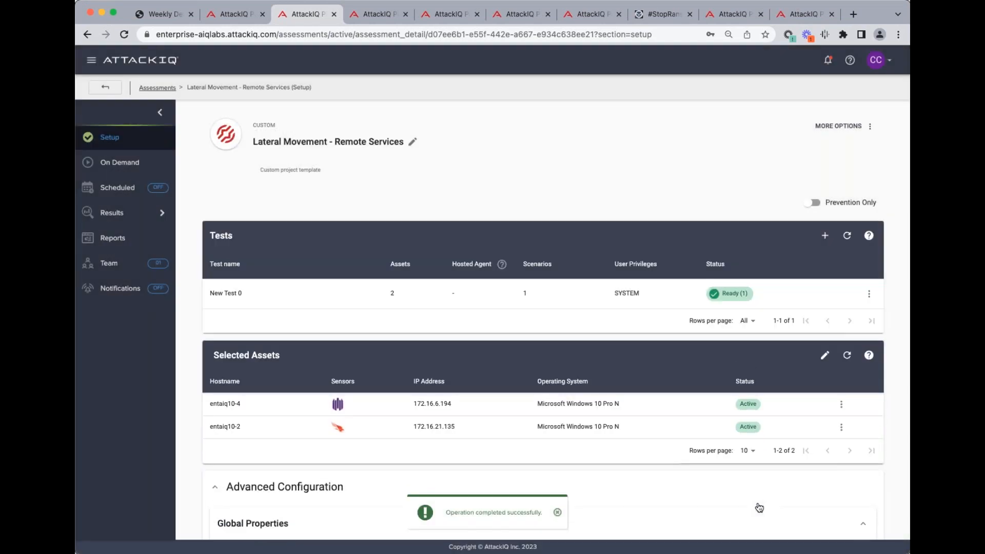
Proceed from the setup to the assessment's On Demand run page and view its Scheduled page
{"action": "scroll", "coordinate": [725, 488], "scroll_direction": "down", "scroll_amount": 5}
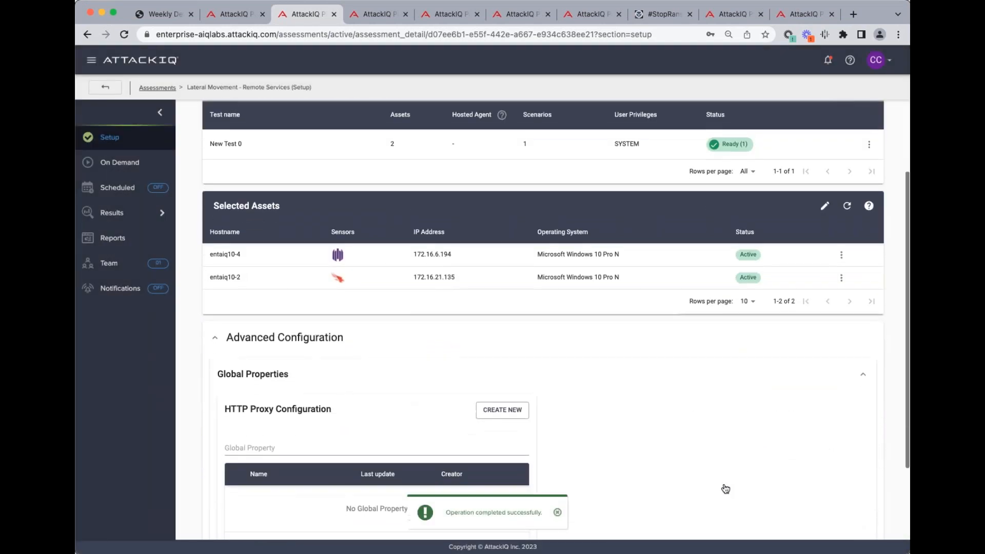
{"action": "left_click", "coordinate": [860, 522]}
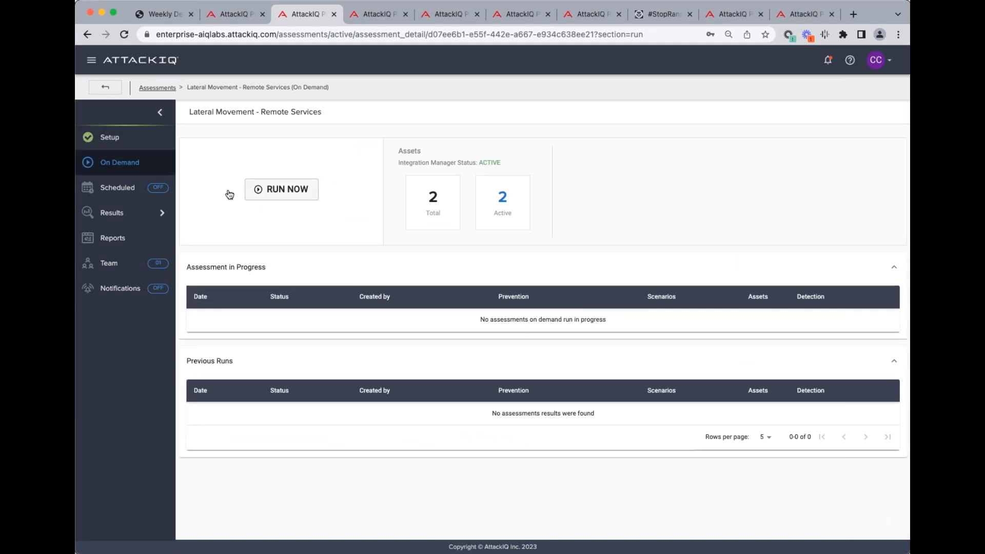
{"action": "left_click", "coordinate": [125, 193]}
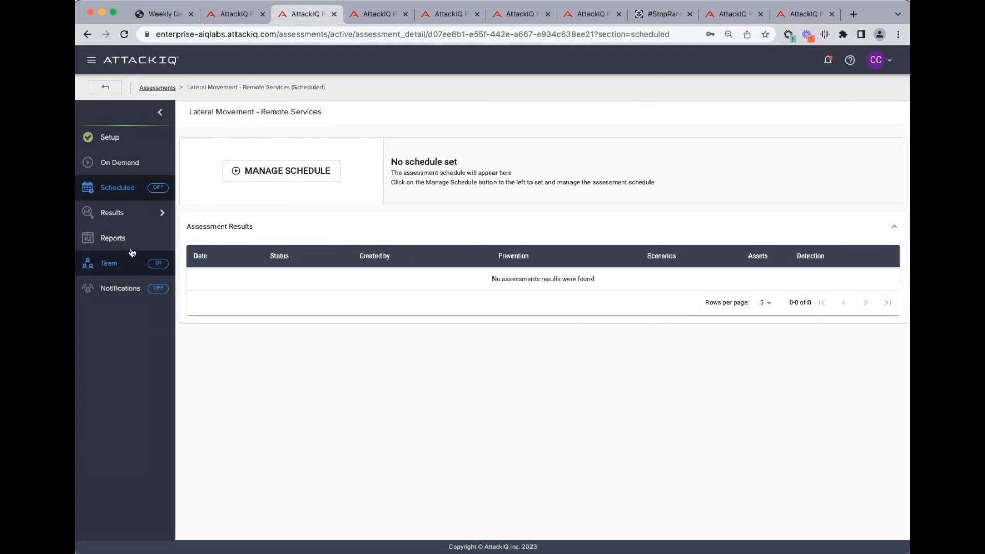
Explore the options for a new assessment report, trying the Security Assessment Detailed and Summary report types, and dismiss it unsaved
{"action": "left_click", "coordinate": [112, 239]}
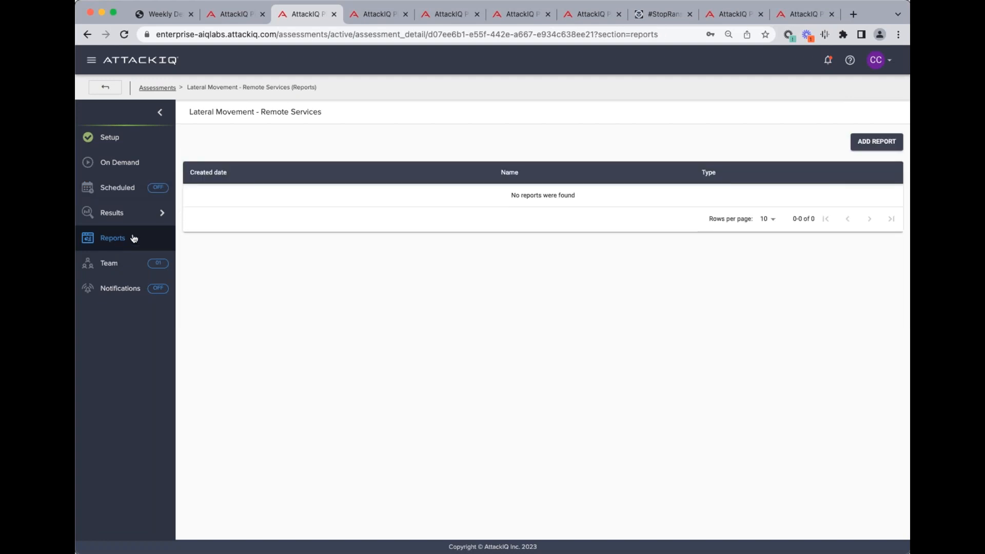
{"action": "left_click", "coordinate": [872, 142]}
{"action": "left_click", "coordinate": [402, 317]}
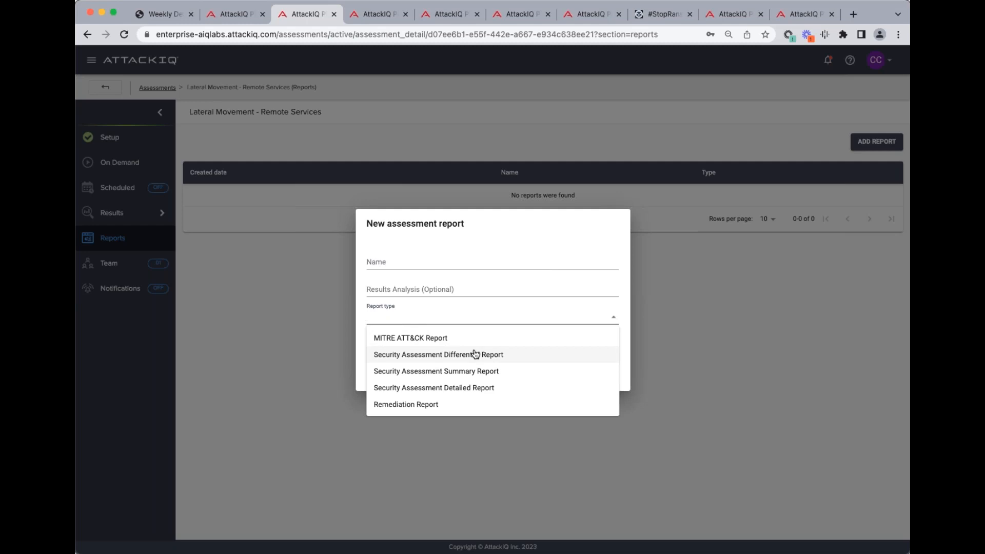
{"action": "left_click", "coordinate": [473, 387]}
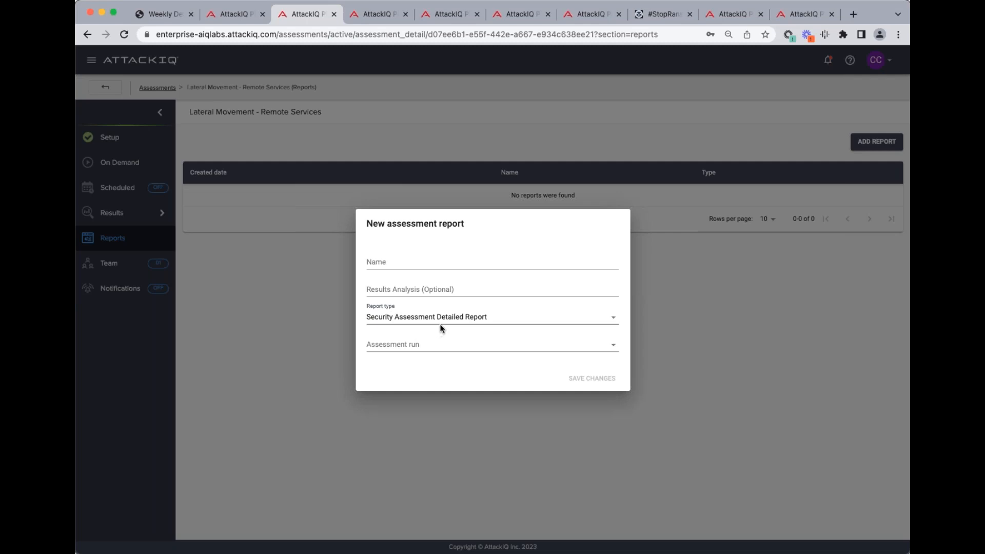
{"action": "left_click", "coordinate": [478, 316]}
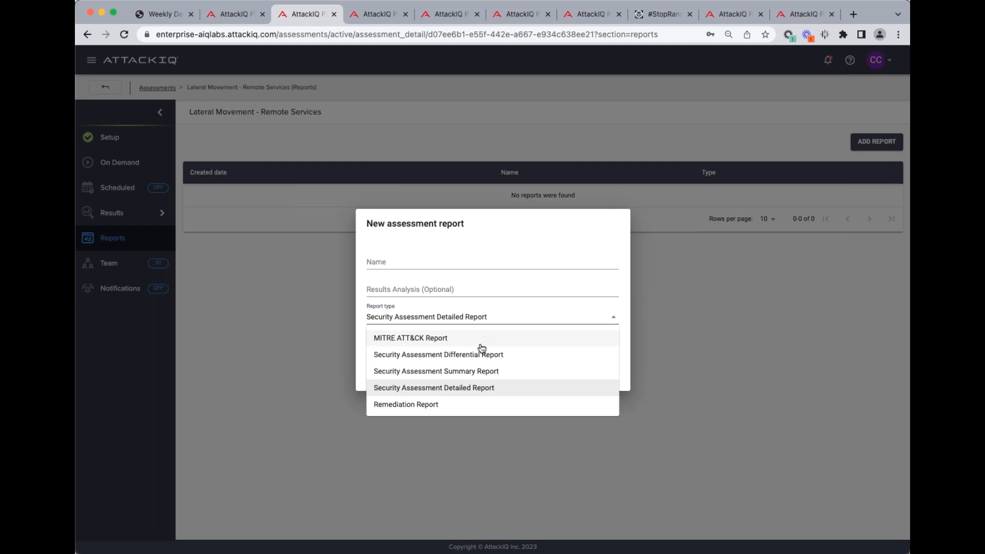
{"action": "left_click", "coordinate": [470, 372]}
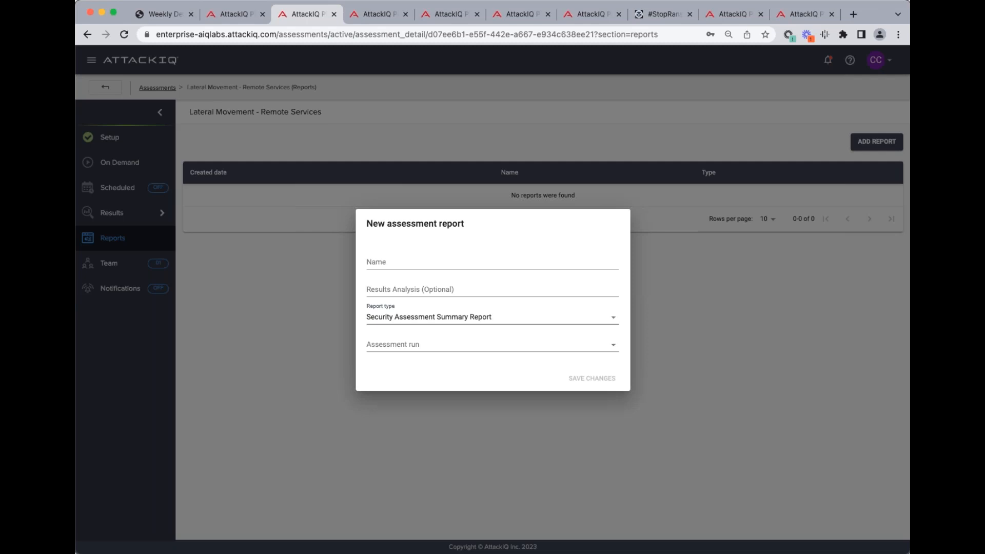
{"action": "left_click", "coordinate": [468, 349]}
{"action": "left_click", "coordinate": [656, 301]}
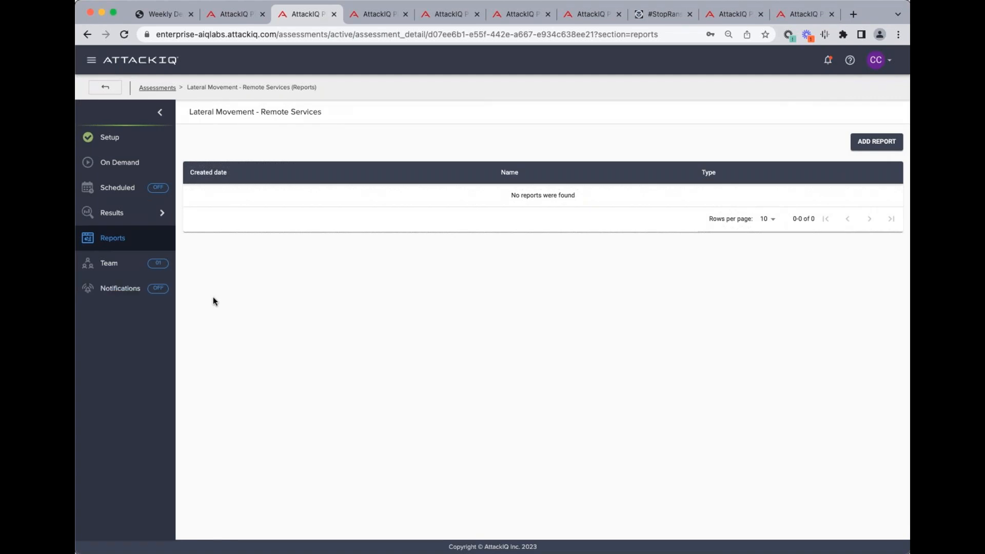
Review the assessment's notification options, from pre-execution and completion notifications to the last run pass rate integrations
{"action": "left_click", "coordinate": [119, 288]}
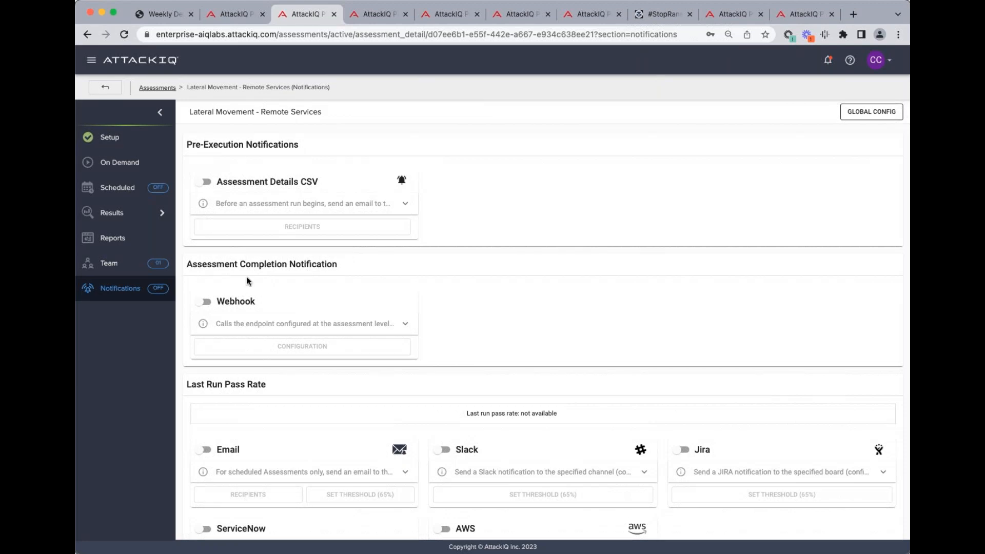
{"action": "scroll", "coordinate": [248, 281], "scroll_direction": "down", "scroll_amount": 2}
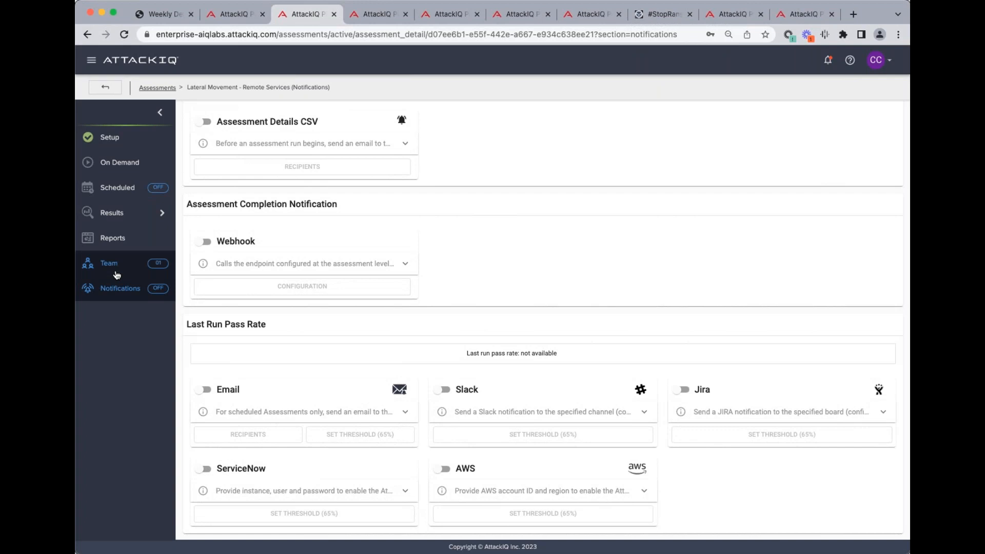
{"action": "scroll", "coordinate": [240, 217], "scroll_direction": "up", "scroll_amount": 2}
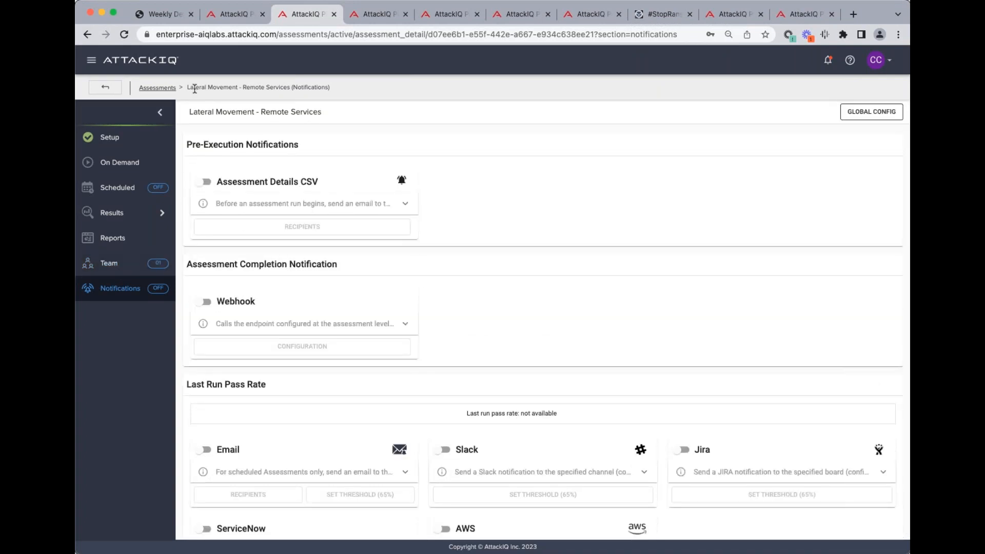
Find the assessments list among the open pages and open the custom attack graph on credential access, recon and lateral movement
{"action": "left_click", "coordinate": [380, 14]}
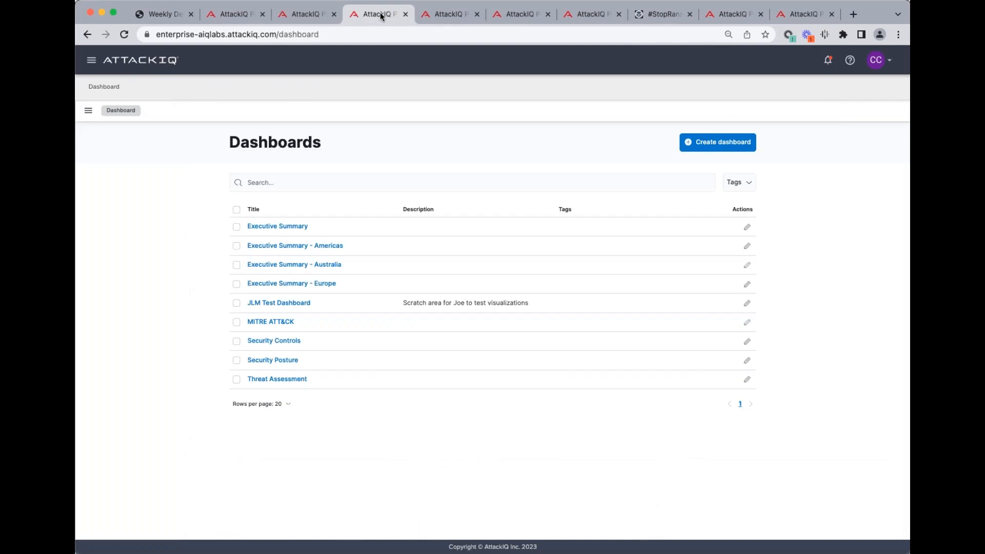
{"action": "left_click", "coordinate": [450, 16]}
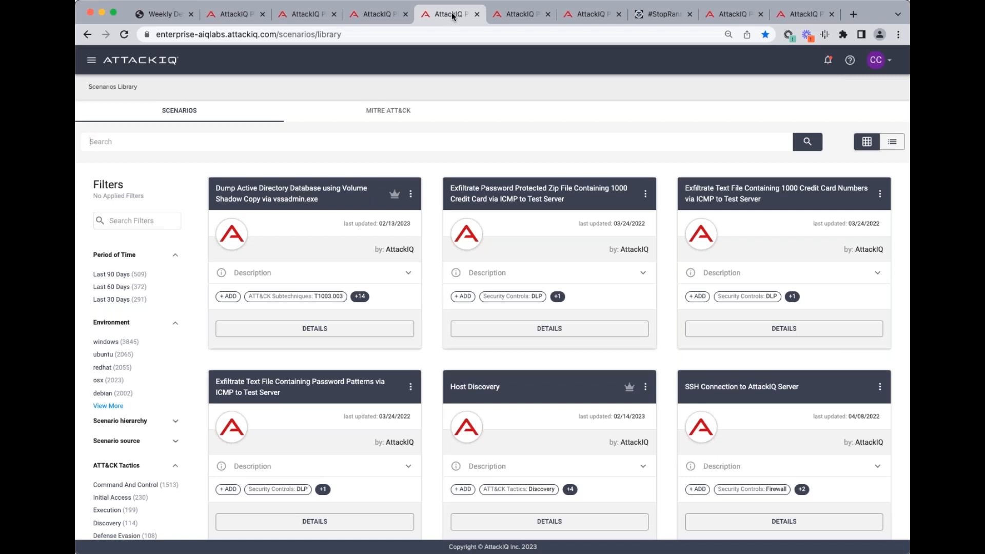
{"action": "left_click", "coordinate": [506, 16]}
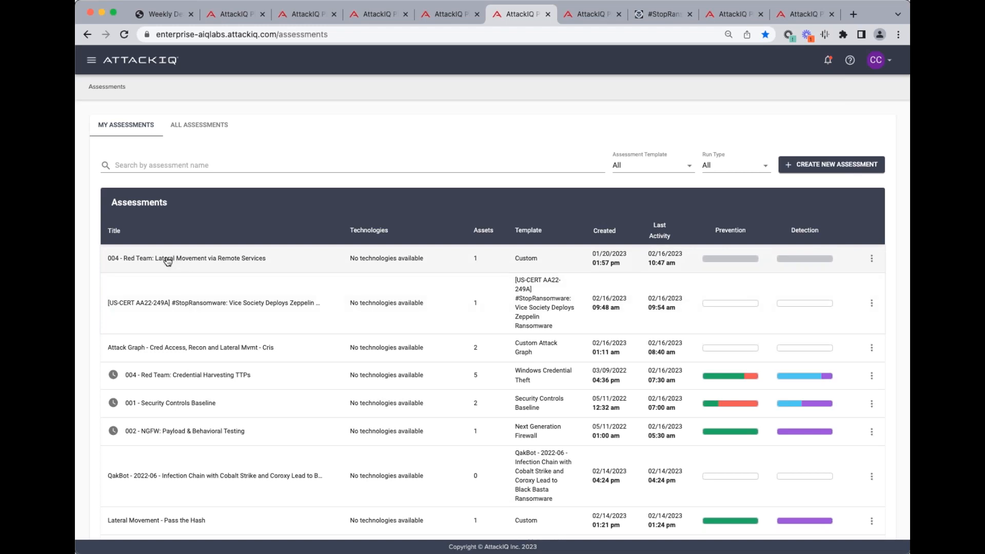
{"action": "left_click", "coordinate": [170, 348]}
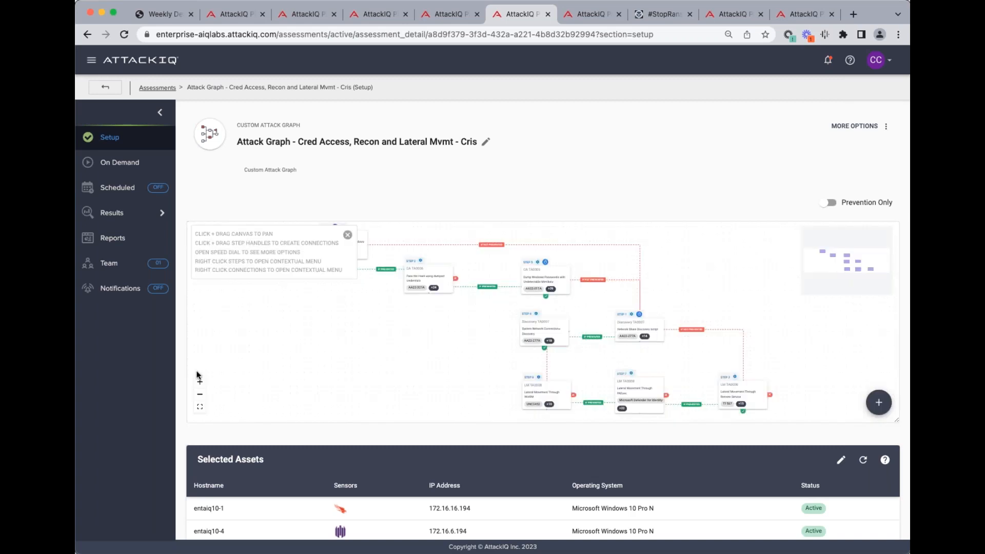
Examine the attack graph's credential access steps and their prevented and not prevented branches, from Windows Credential Editor to Mimikatz
{"action": "left_click_drag", "start_coordinate": [288, 351], "coordinate": [333, 341]}
{"action": "left_click", "coordinate": [200, 382]}
{"action": "left_click_drag", "start_coordinate": [351, 341], "coordinate": [417, 407]}
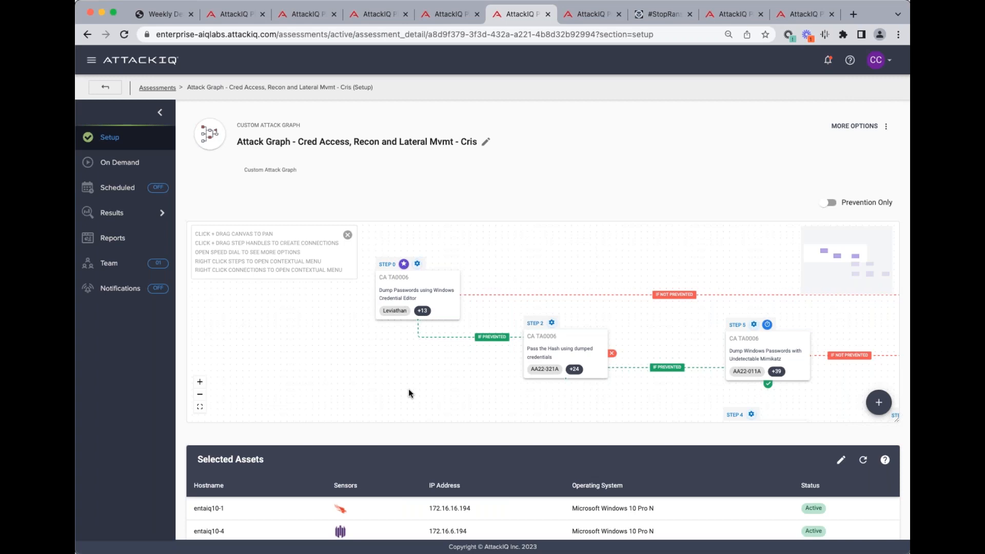
{"action": "left_click_drag", "start_coordinate": [386, 366], "coordinate": [379, 386]}
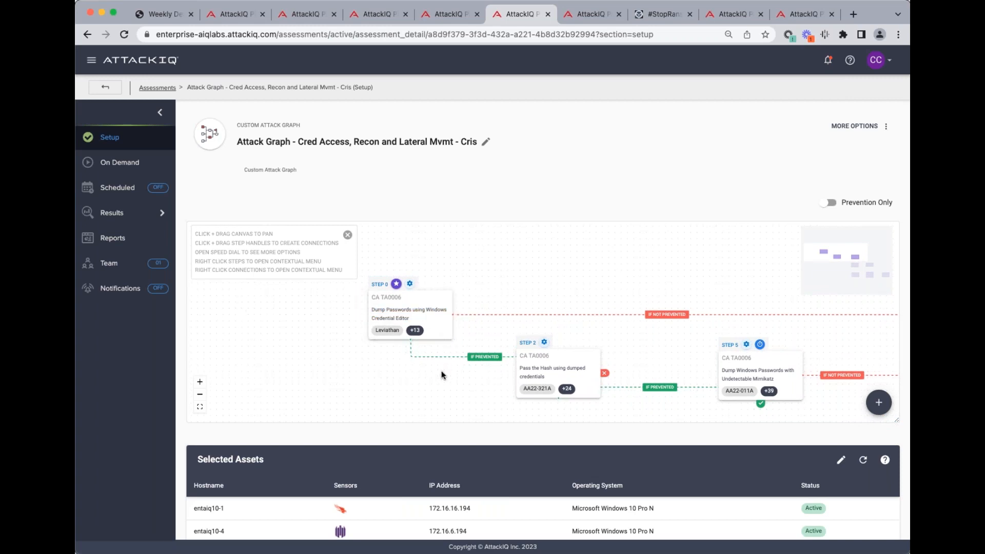
{"action": "left_click_drag", "start_coordinate": [436, 377], "coordinate": [396, 359]}
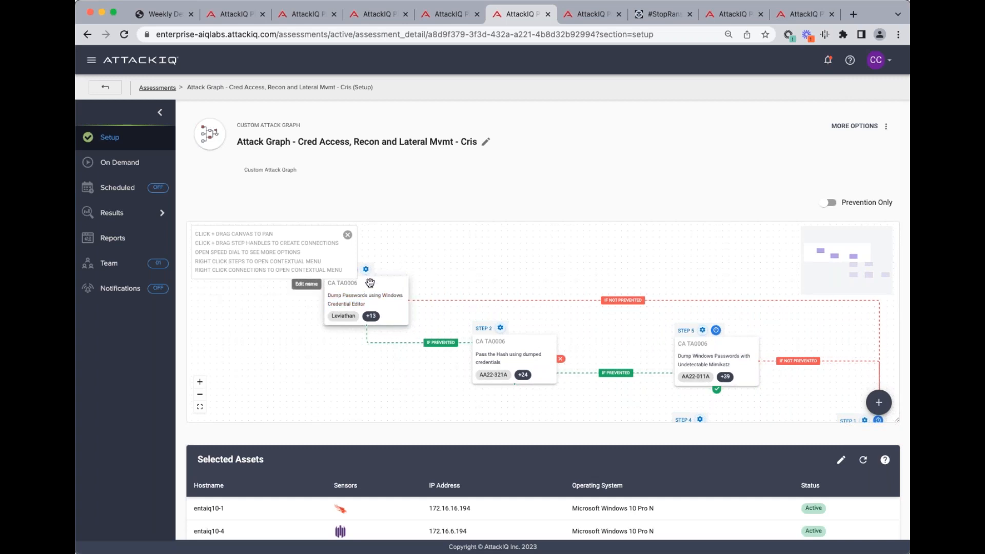
{"action": "left_click_drag", "start_coordinate": [514, 376], "coordinate": [481, 374]}
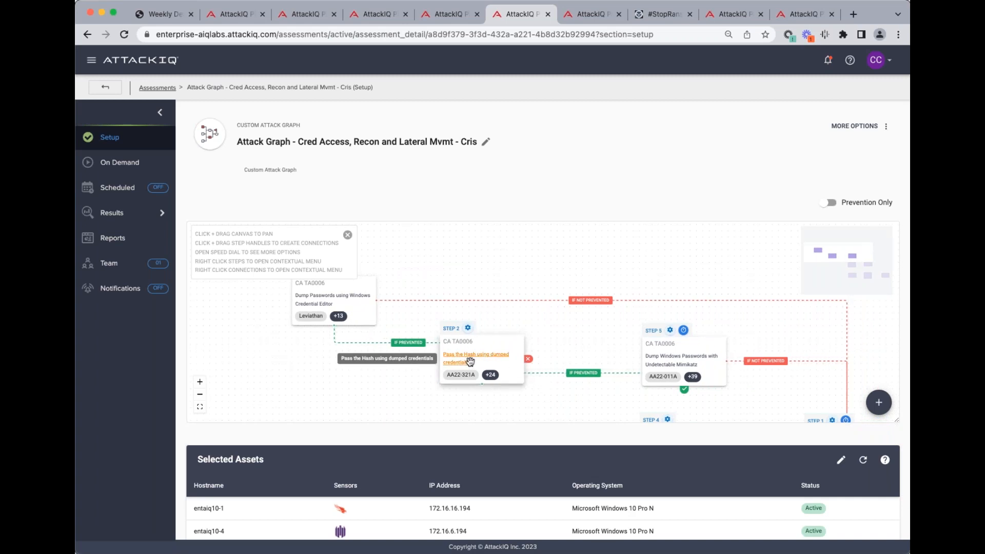
{"action": "left_click_drag", "start_coordinate": [774, 402], "coordinate": [712, 391]}
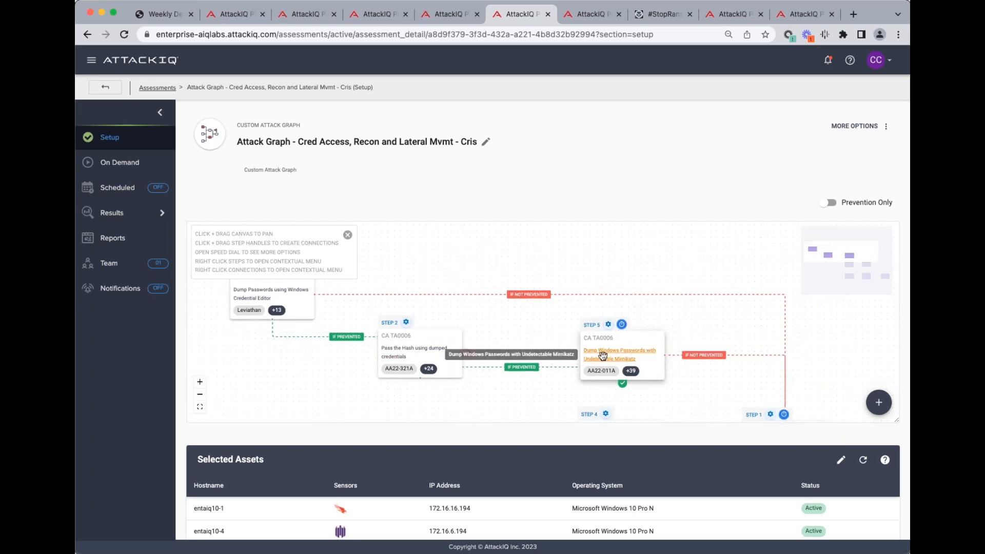
{"action": "left_click_drag", "start_coordinate": [396, 410], "coordinate": [509, 406]}
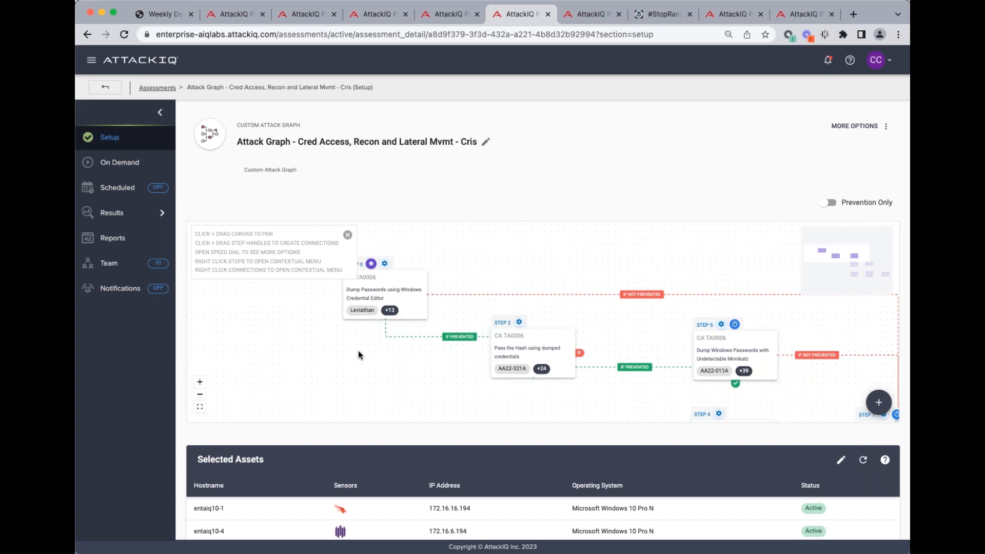
{"action": "left_click_drag", "start_coordinate": [414, 374], "coordinate": [296, 374]}
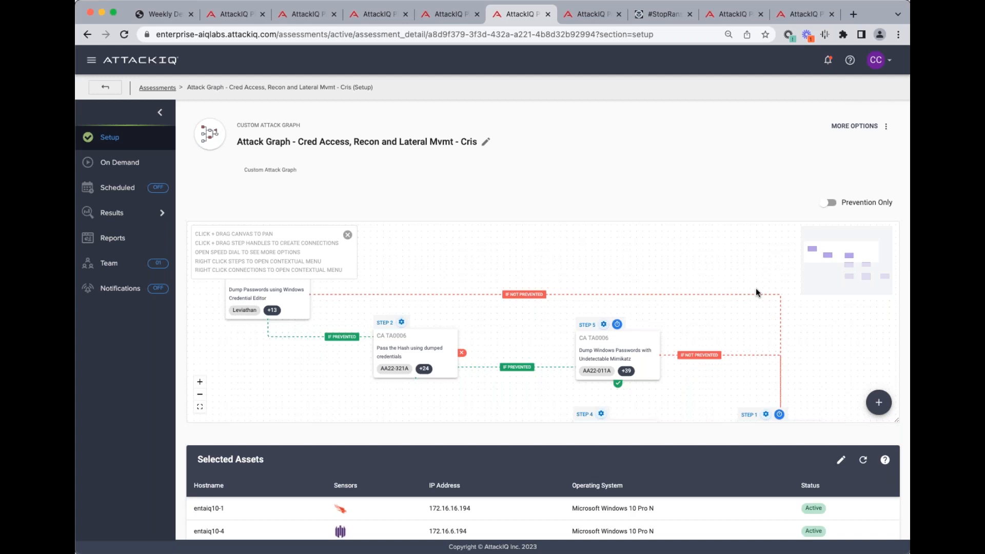
Move the Network Share Discovery Script step slightly closer to the System Network Connections Discovery step in the attack graph
{"action": "left_click_drag", "start_coordinate": [808, 363], "coordinate": [794, 267]}
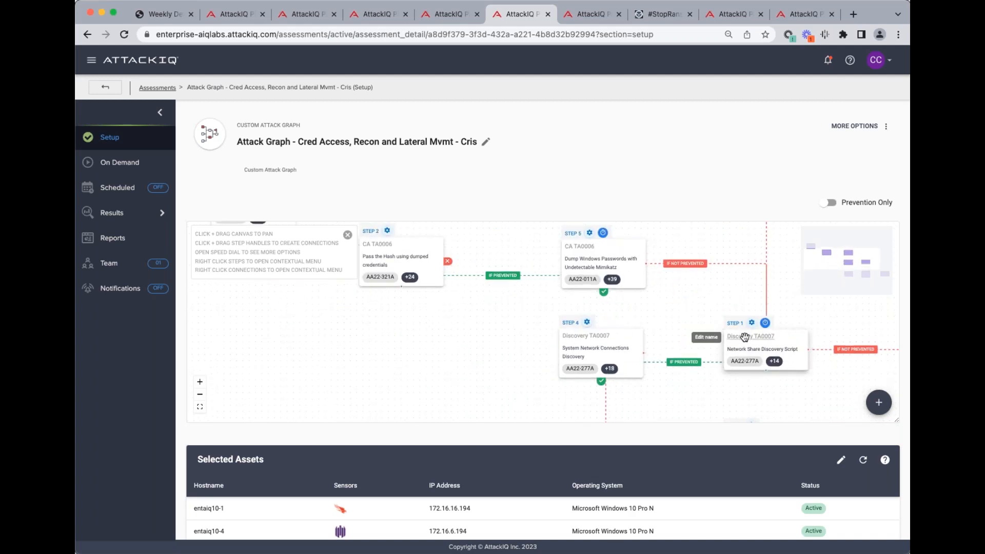
{"action": "left_click_drag", "start_coordinate": [786, 303], "coordinate": [700, 366]}
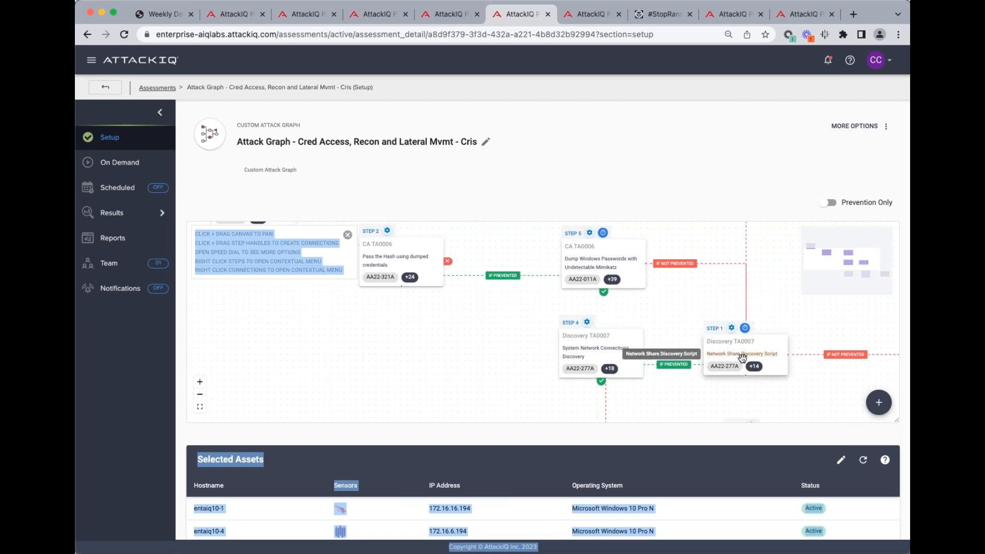
{"action": "left_click", "coordinate": [755, 366]}
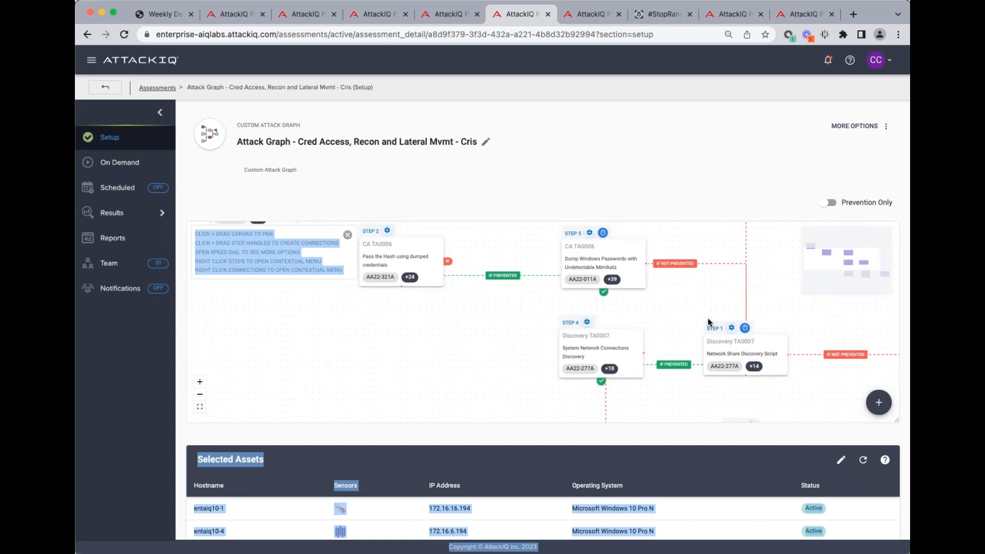
Examine how the discovery steps branch into the lateral movement steps through WinRM, PAExec and Remote Service
{"action": "left_click_drag", "start_coordinate": [739, 398], "coordinate": [699, 392]}
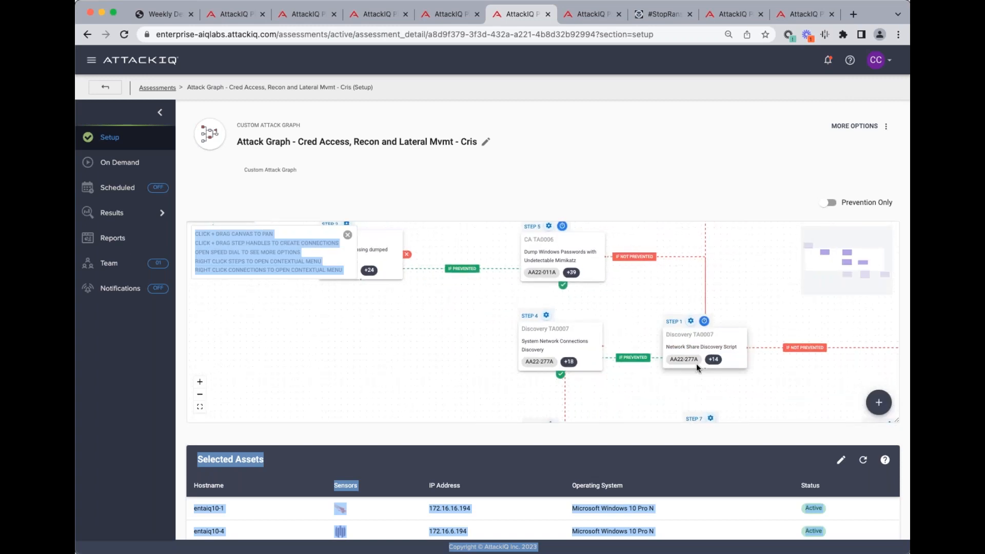
{"action": "left_click_drag", "start_coordinate": [777, 386], "coordinate": [641, 307]}
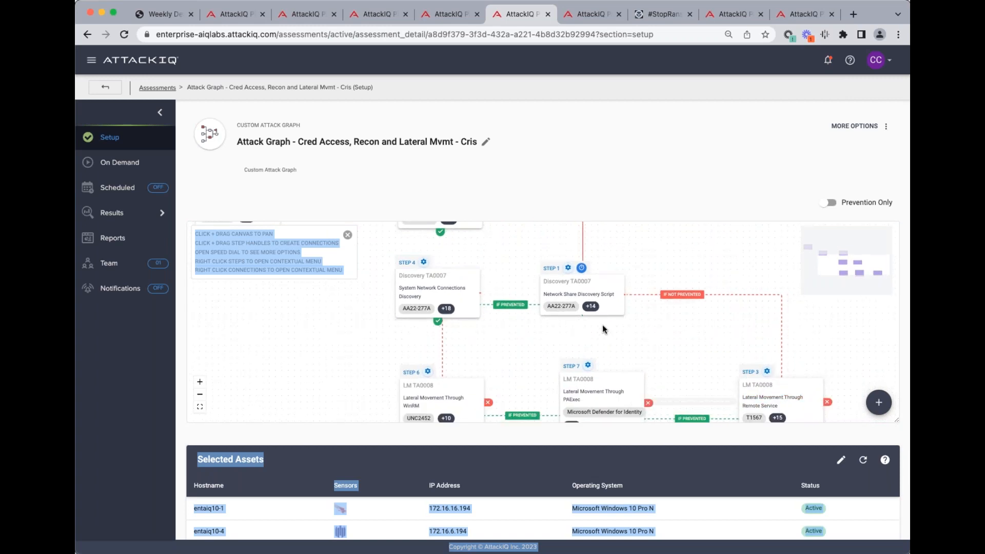
{"action": "left_click_drag", "start_coordinate": [544, 337], "coordinate": [587, 336]}
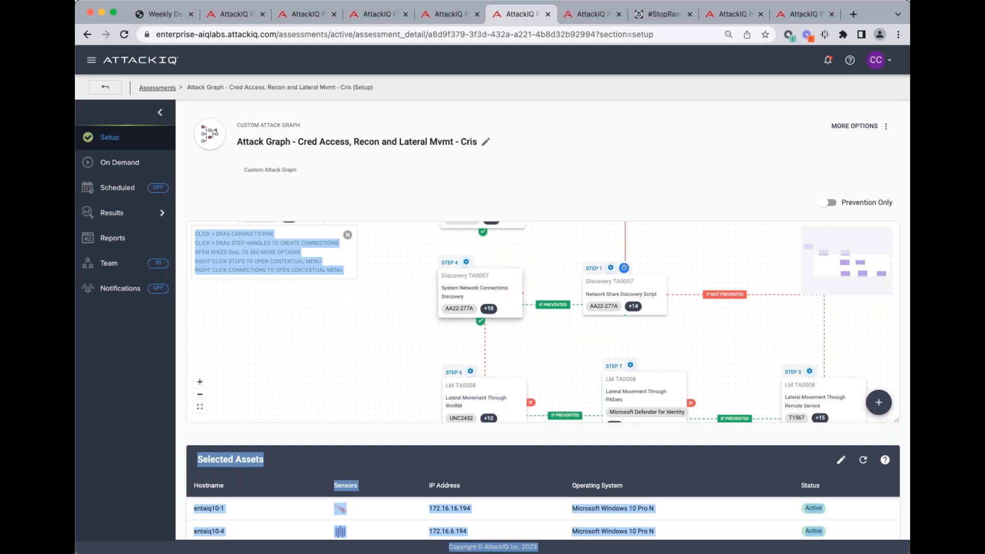
{"action": "scroll", "coordinate": [417, 323], "scroll_direction": "down", "scroll_amount": 2}
{"action": "left_click_drag", "start_coordinate": [416, 323], "coordinate": [413, 346]}
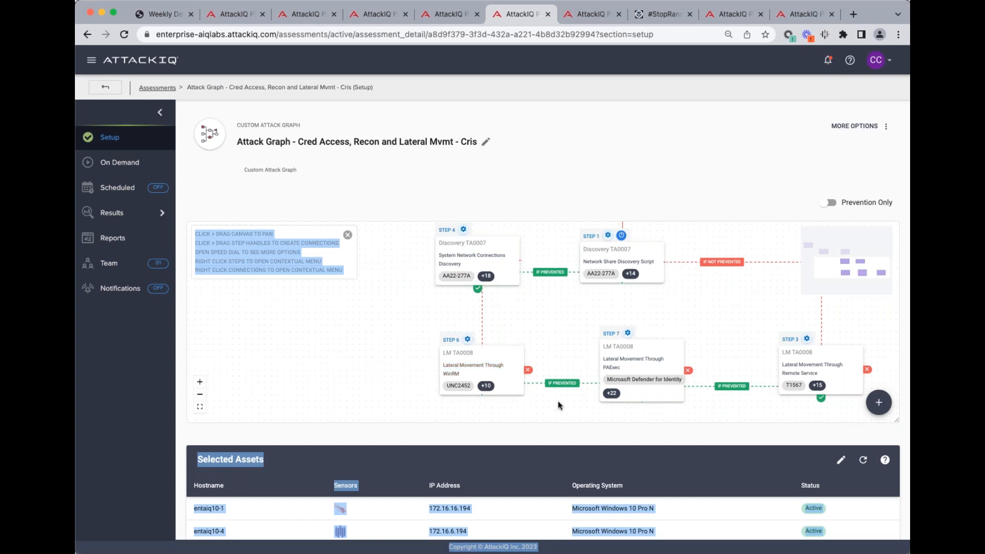
{"action": "left_click_drag", "start_coordinate": [562, 401], "coordinate": [438, 393]}
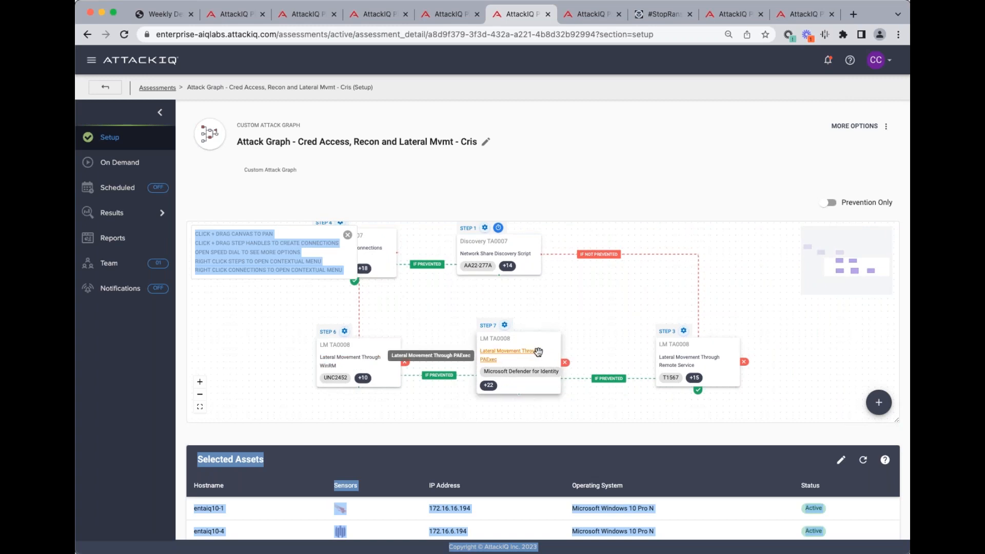
{"action": "left_click_drag", "start_coordinate": [572, 393], "coordinate": [528, 372]}
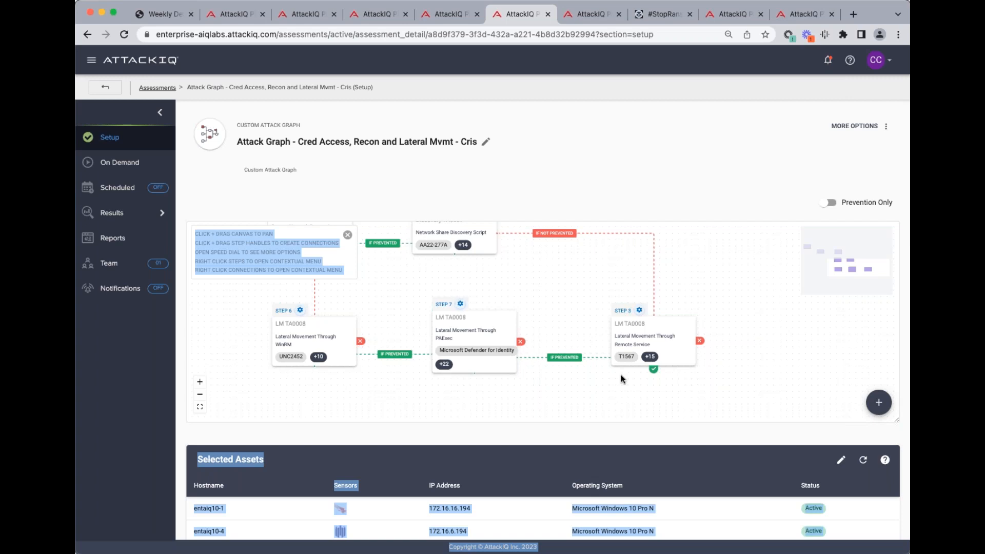
{"action": "left_click_drag", "start_coordinate": [534, 278], "coordinate": [691, 346]}
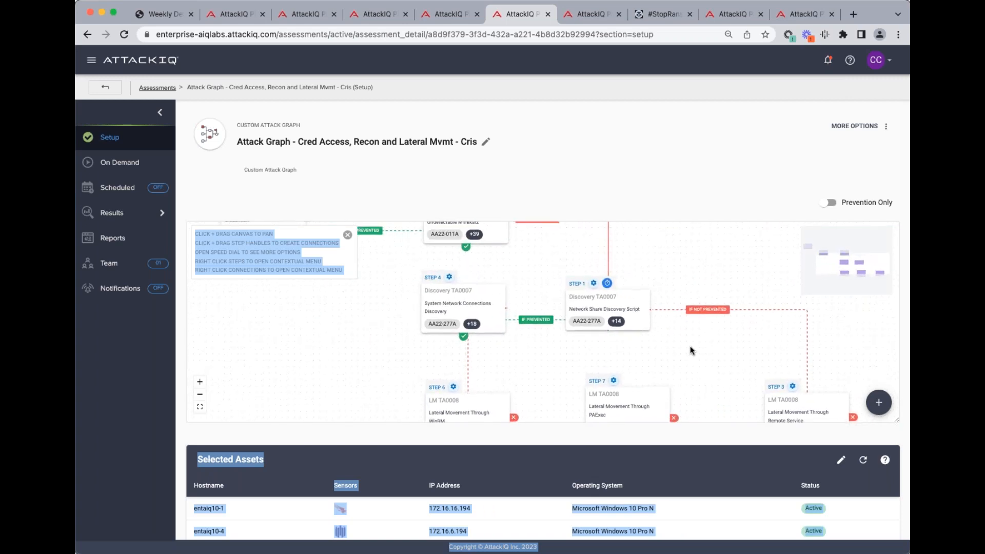
{"action": "left_click_drag", "start_coordinate": [292, 338], "coordinate": [407, 417]}
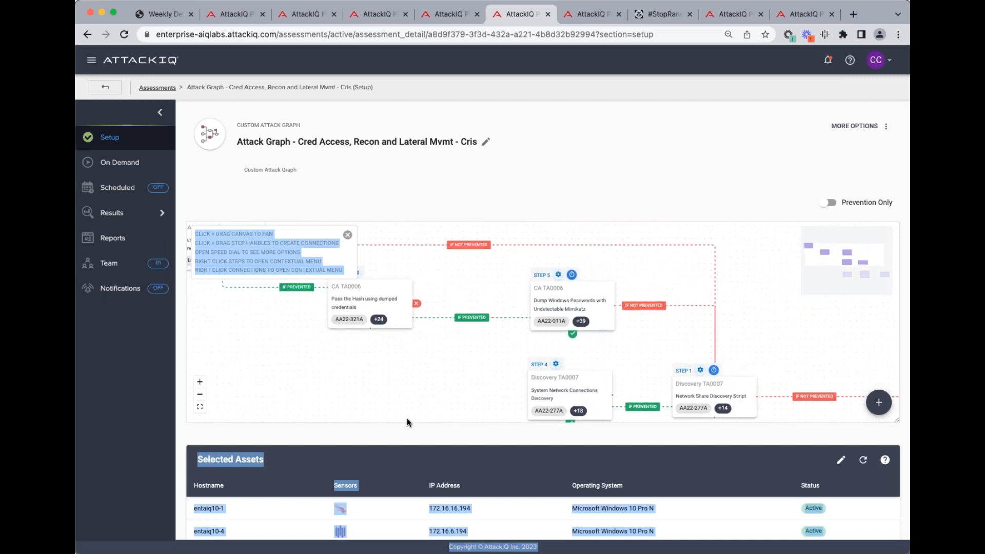
View the scenarios available for adding steps to the attack graph, and close the list without adding any
{"action": "left_click", "coordinate": [879, 404]}
{"action": "left_click", "coordinate": [878, 373]}
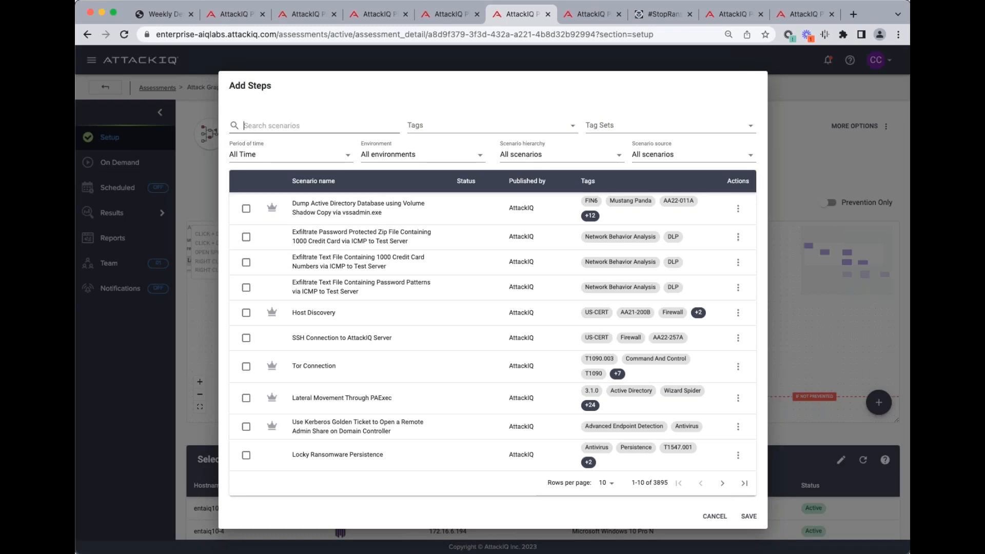
{"action": "left_click", "coordinate": [792, 138]}
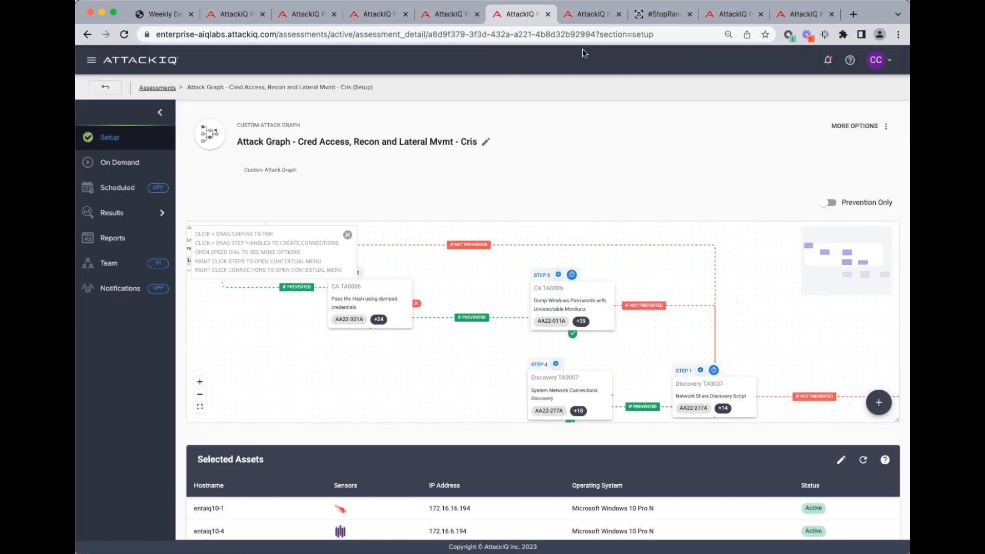
View the CISA alert AA22-249A on Vice Society ransomware, and switch to the AttackIQ Assessment Templates page
{"action": "left_click", "coordinate": [654, 14]}
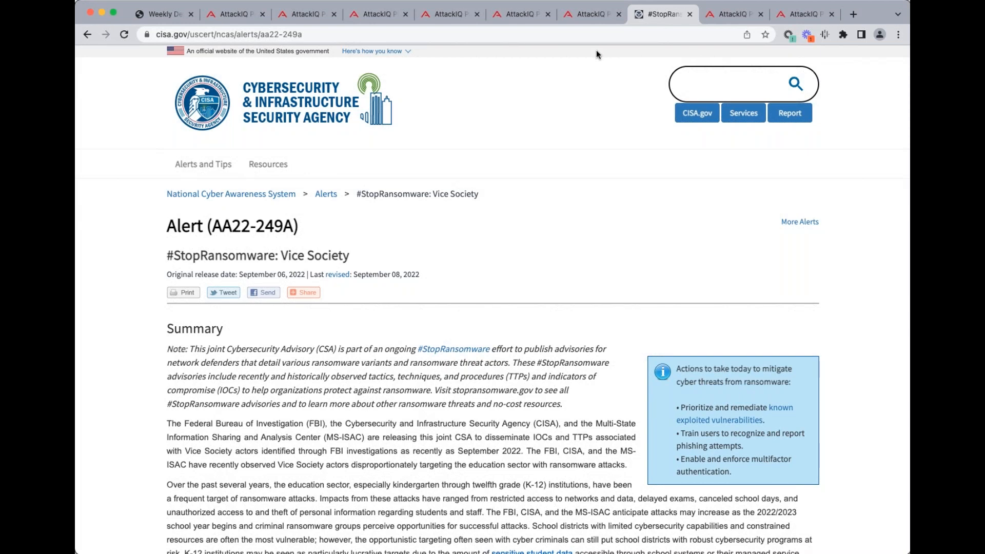
{"action": "left_click", "coordinate": [734, 13]}
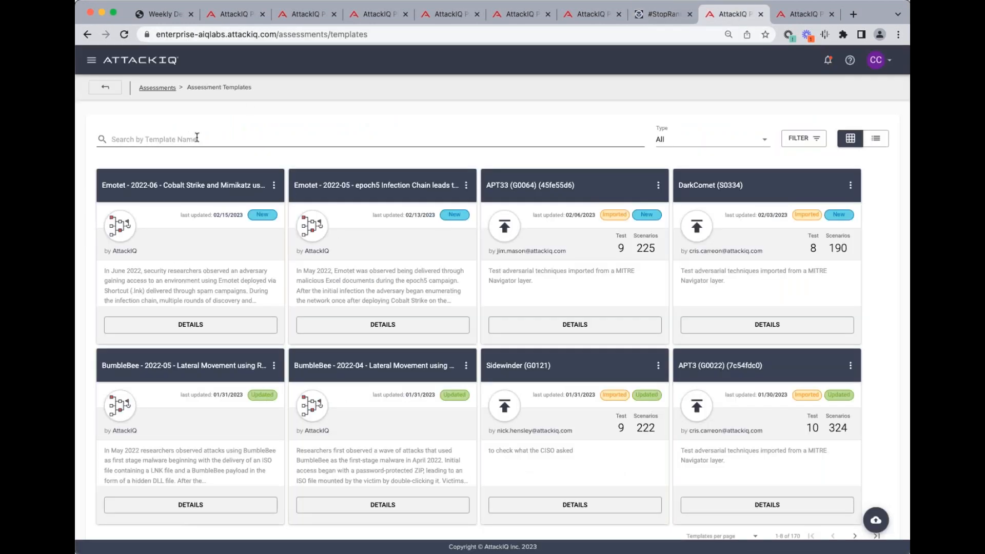
Search the templates for "vice" and create a new assessment from the [US-CERT AA22-249A] #StopRansomware: Vice Society Deploys Zeppelin Ransomware template
{"action": "type", "text": "vice"}
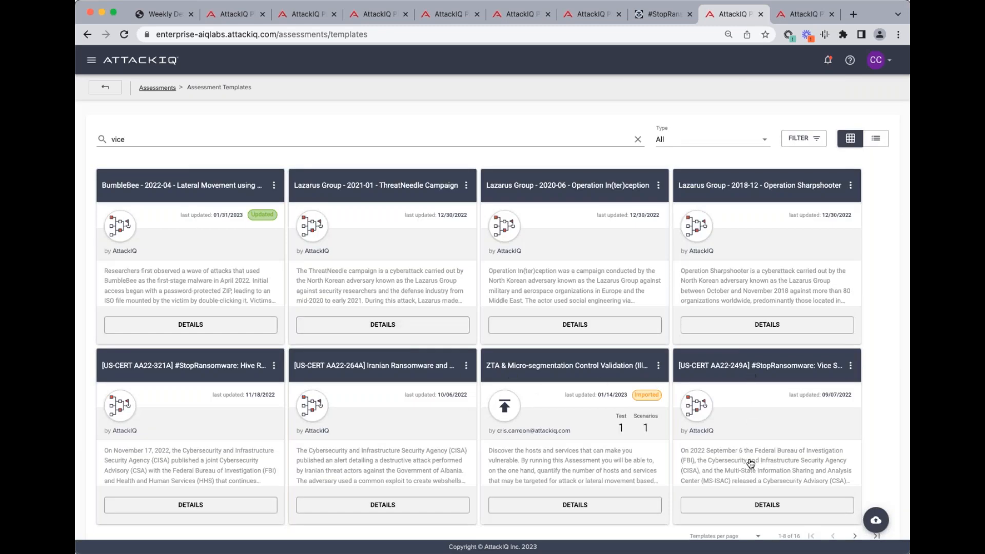
{"action": "left_click", "coordinate": [747, 504]}
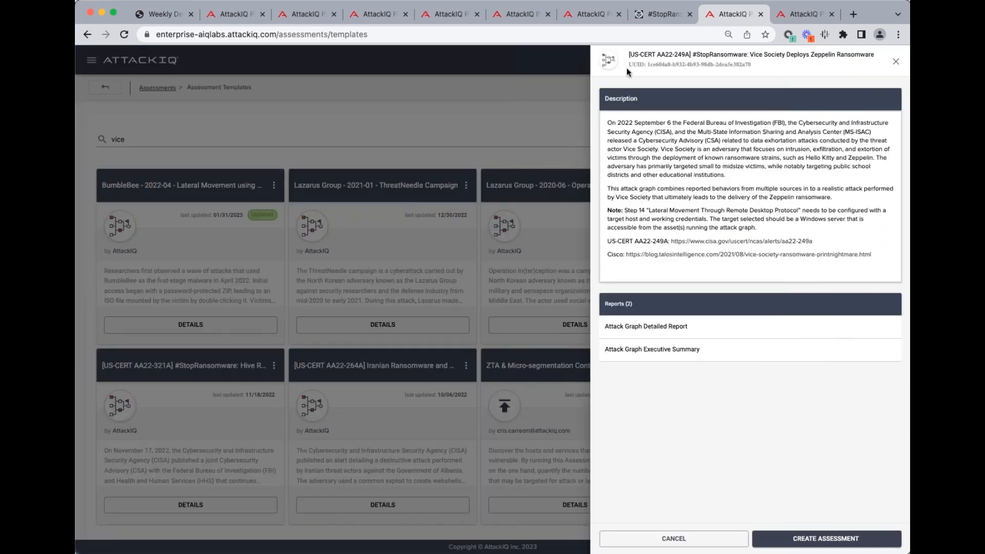
{"action": "left_click", "coordinate": [653, 15]}
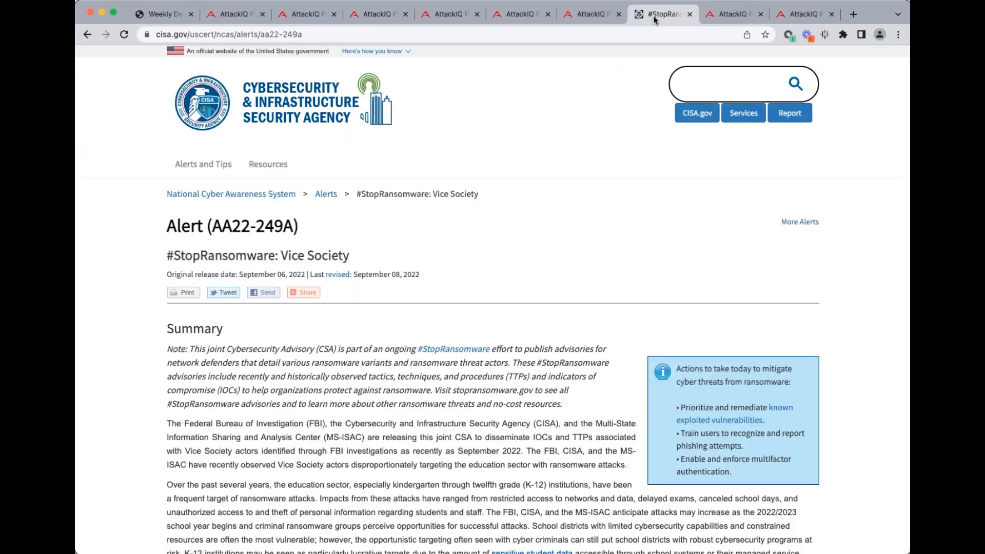
{"action": "left_click", "coordinate": [726, 15]}
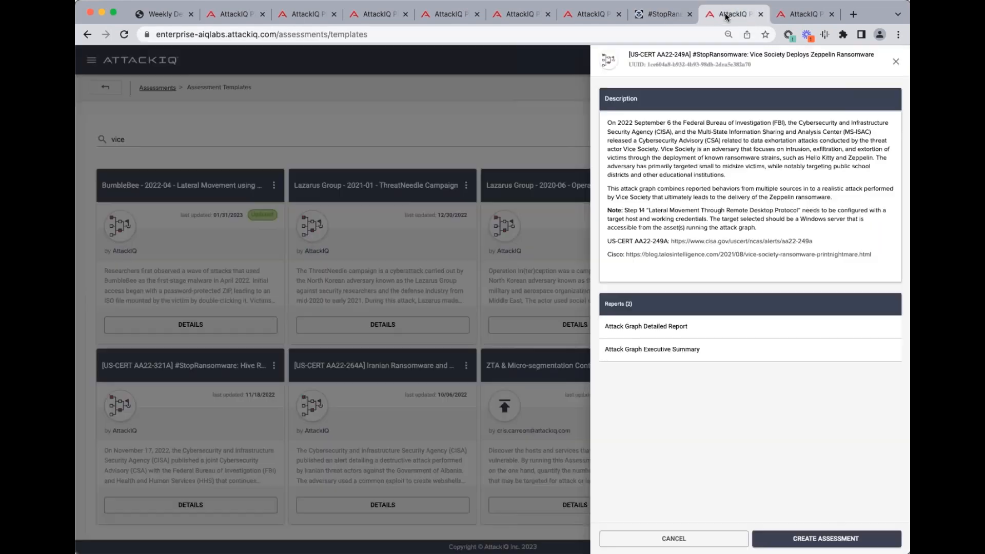
{"action": "left_click", "coordinate": [814, 538]}
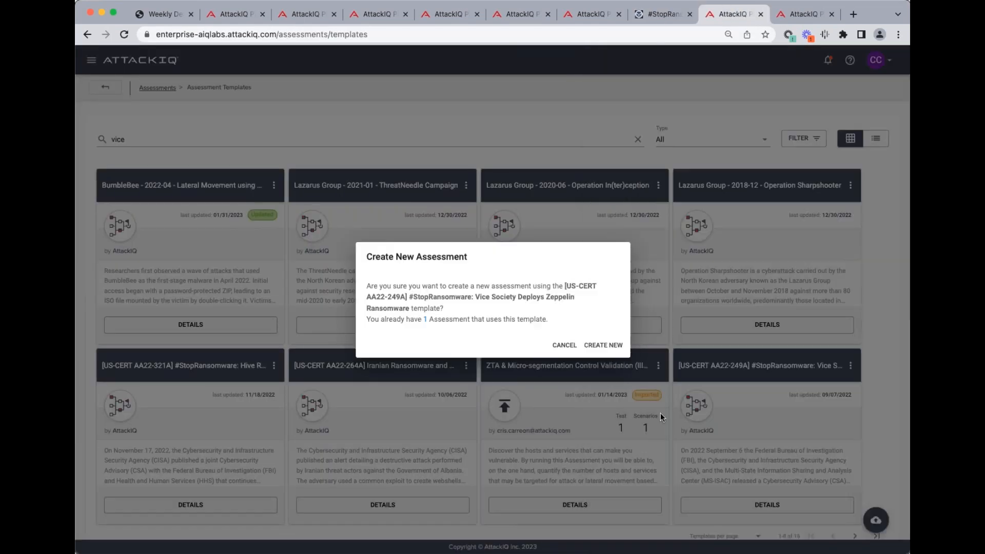
{"action": "left_click", "coordinate": [595, 345]}
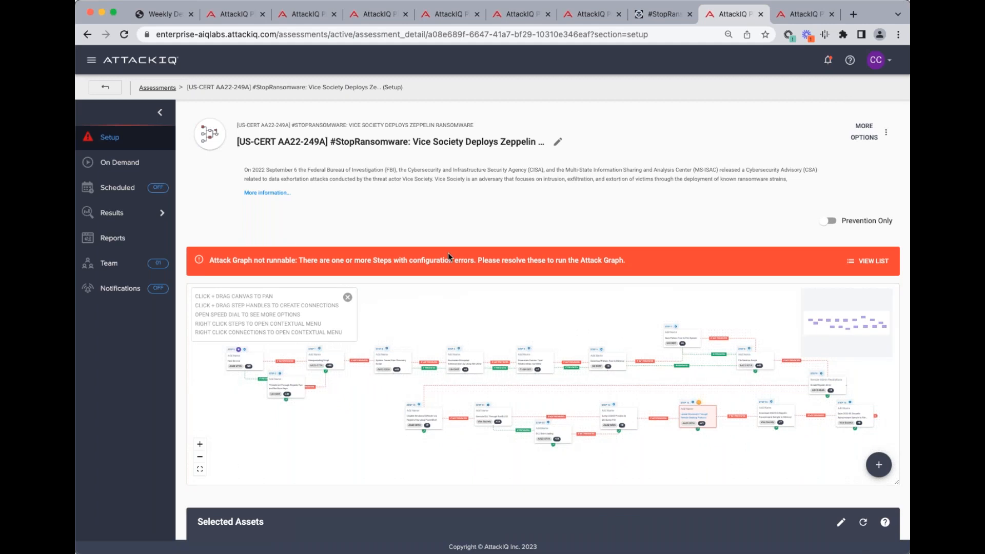
Examine Step 14, Lateral Movement Through Remote Desktop Protocol, in the attack graph and the Network Target and Windows Credentials global properties
{"action": "left_click", "coordinate": [200, 445]}
{"action": "left_click", "coordinate": [200, 445]}
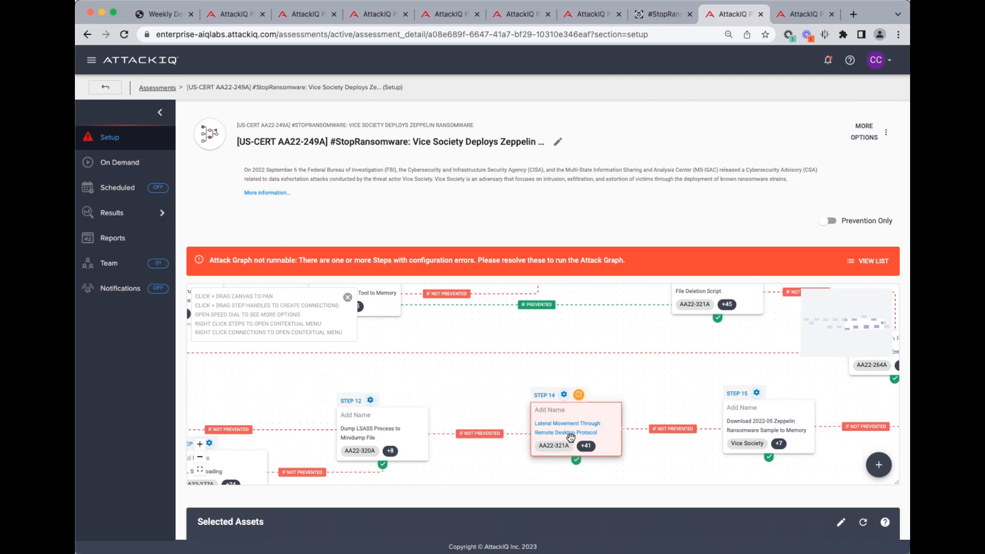
{"action": "scroll", "coordinate": [567, 176], "scroll_direction": "down", "scroll_amount": 8}
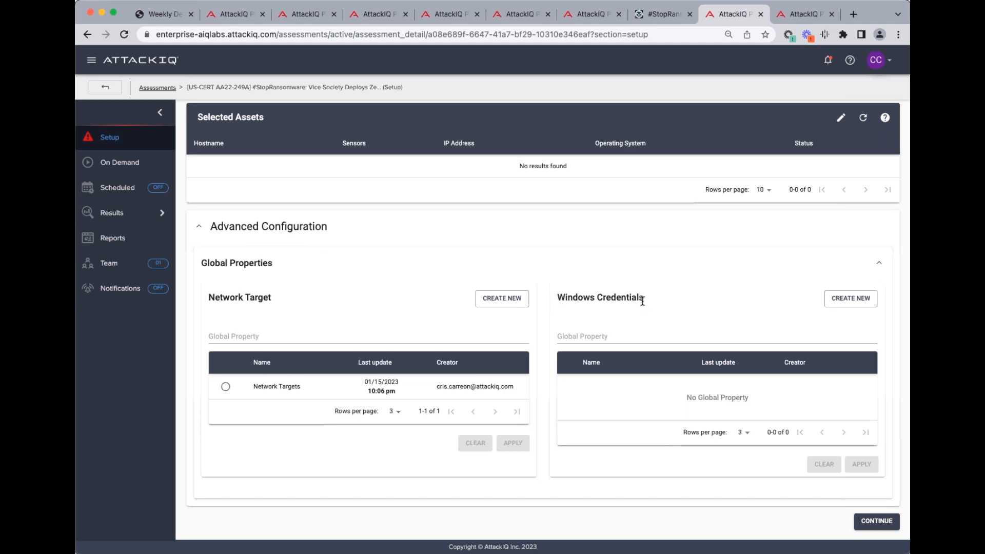
{"action": "scroll", "coordinate": [642, 301], "scroll_direction": "up", "scroll_amount": 5}
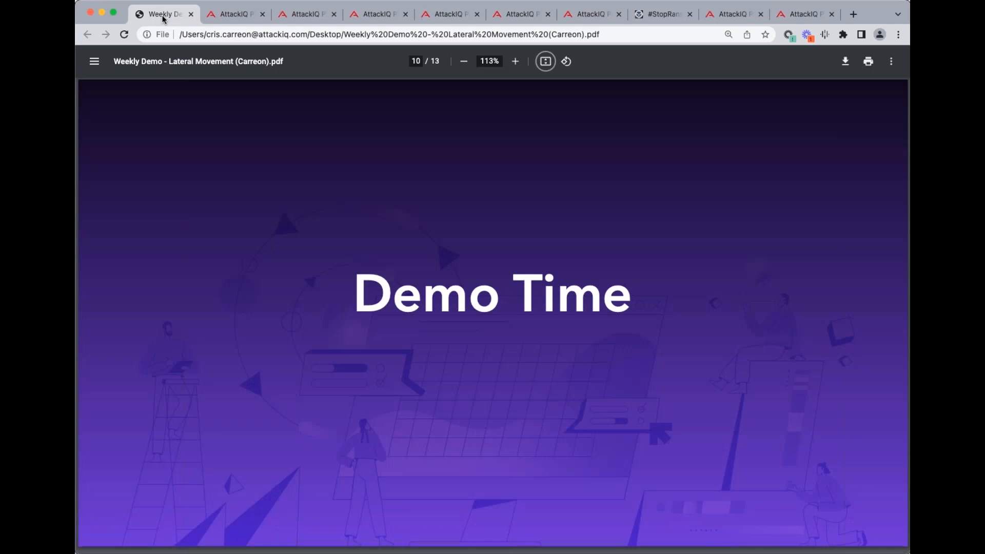
Switch to the weekly demo PDF on lateral movement and page from the Demo Time slide through the closing slides
{"action": "left_click", "coordinate": [163, 19]}
{"action": "key", "text": "Right"}
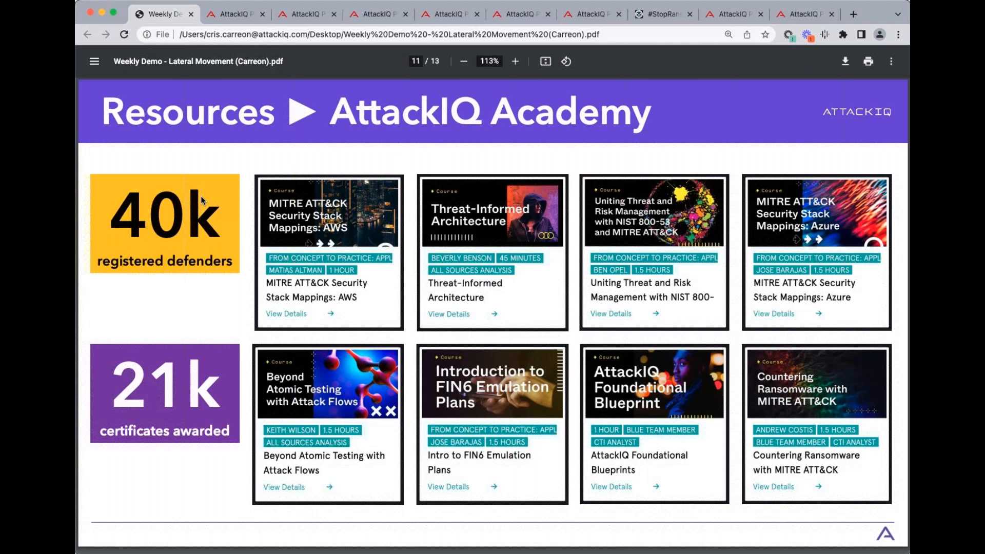
{"action": "key", "text": "Right"}
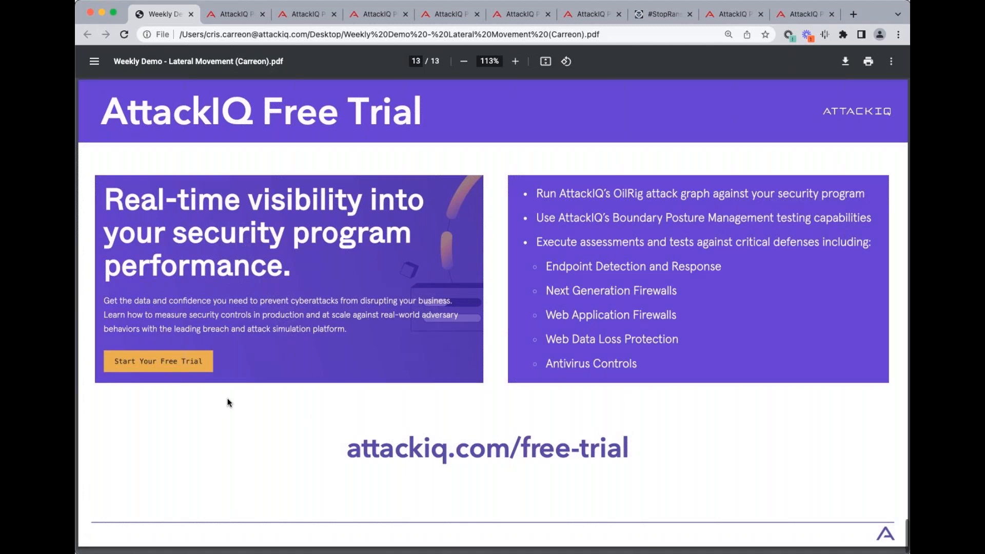
{"action": "key", "text": "Right"}
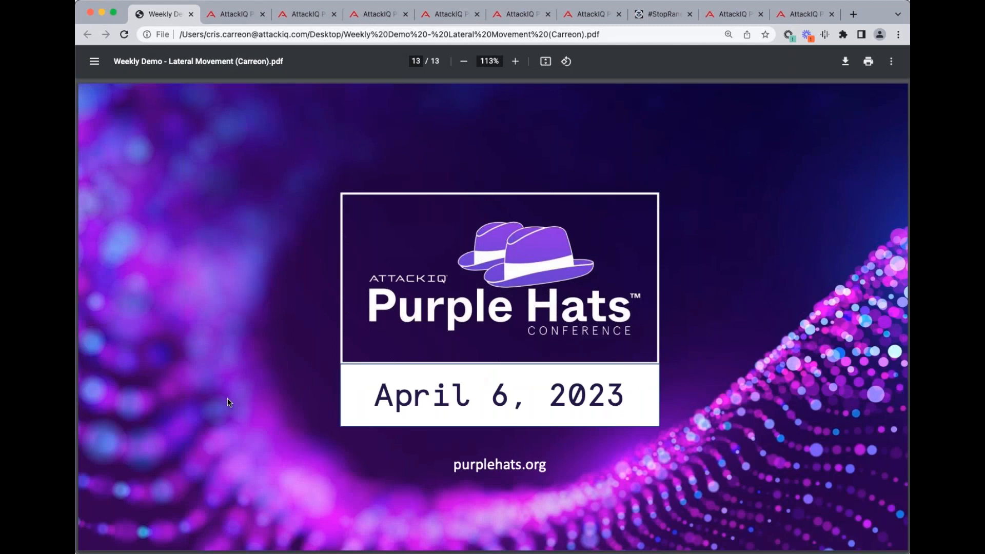